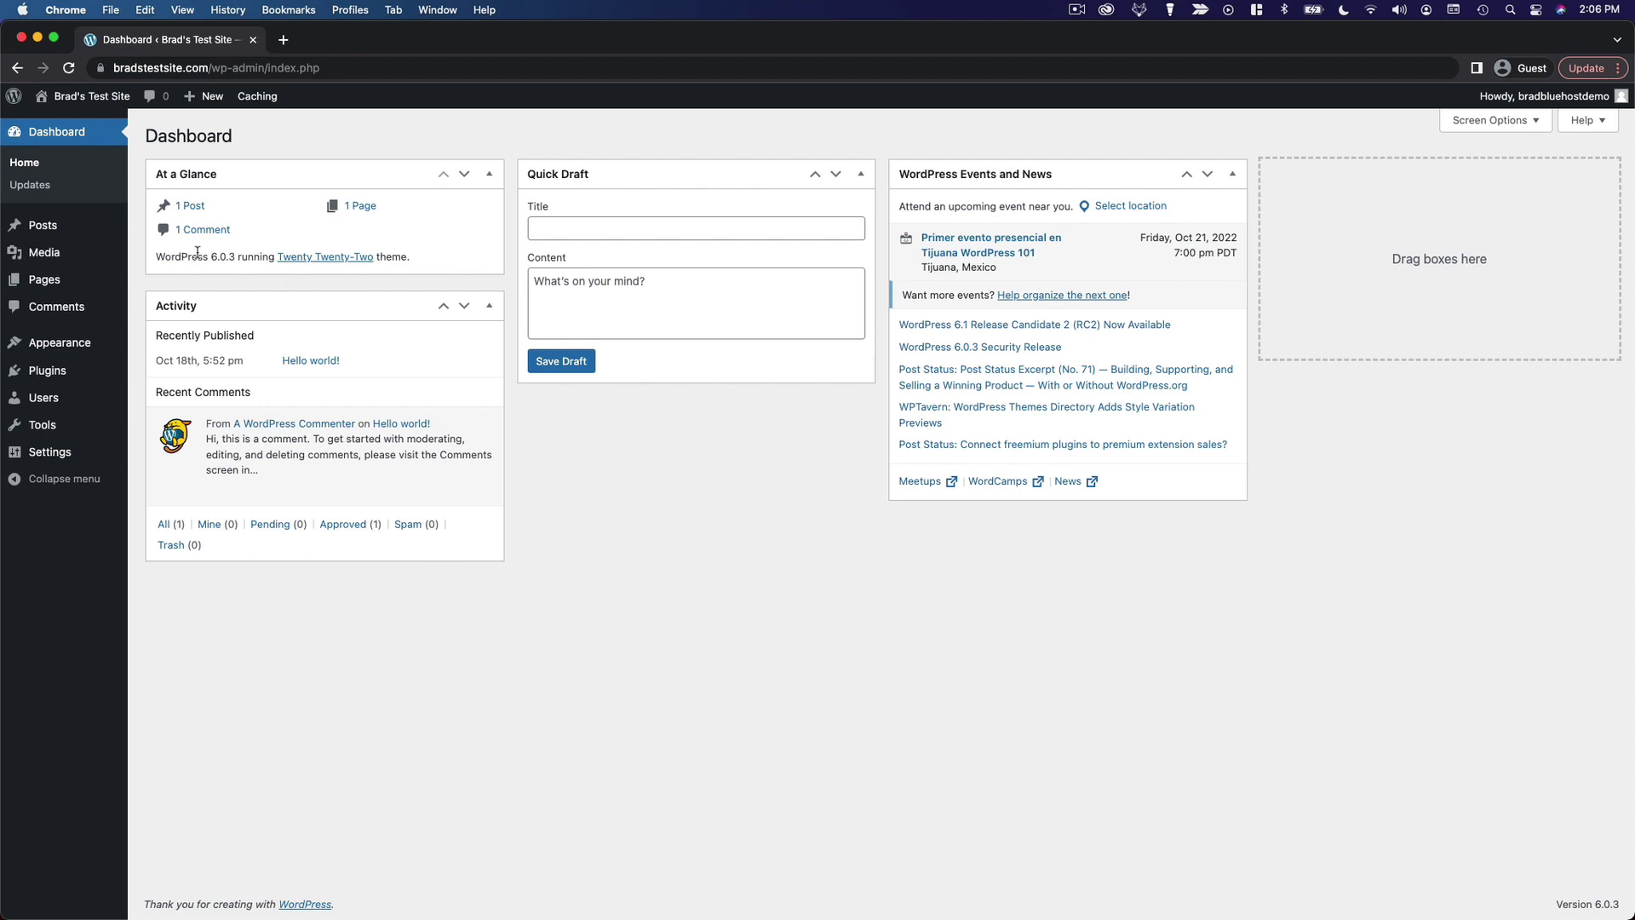
Open the Media Library from the Dashboard sidebar; it is still empty.
click(103, 262)
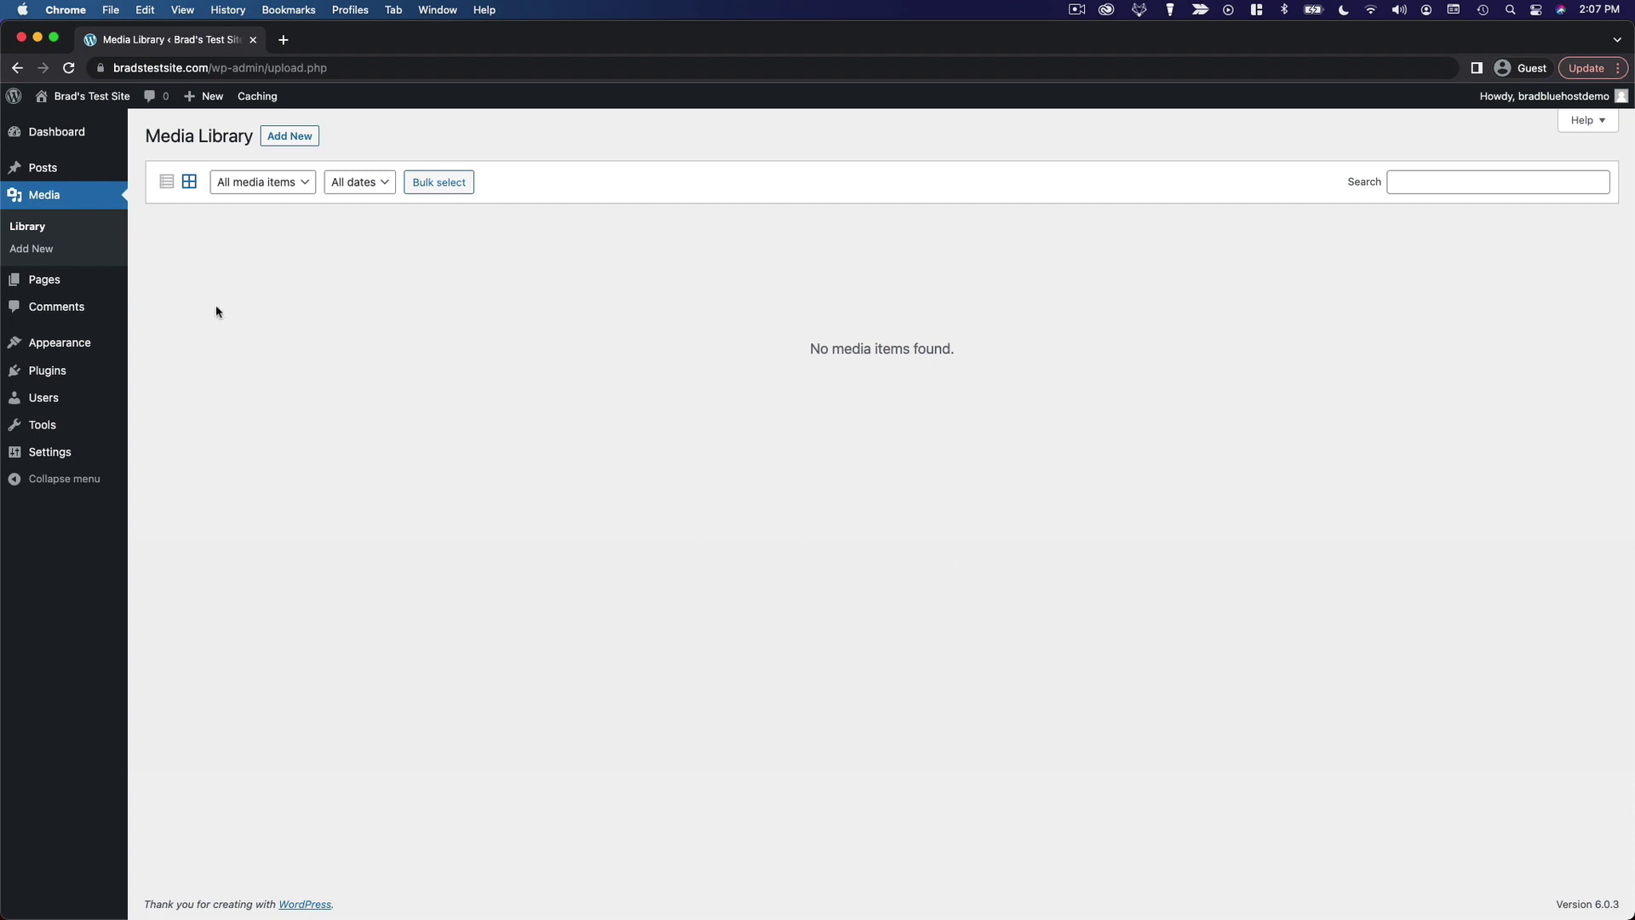
Upload the mountain photo by dropping its file onto the Media Library page.
click(288, 137)
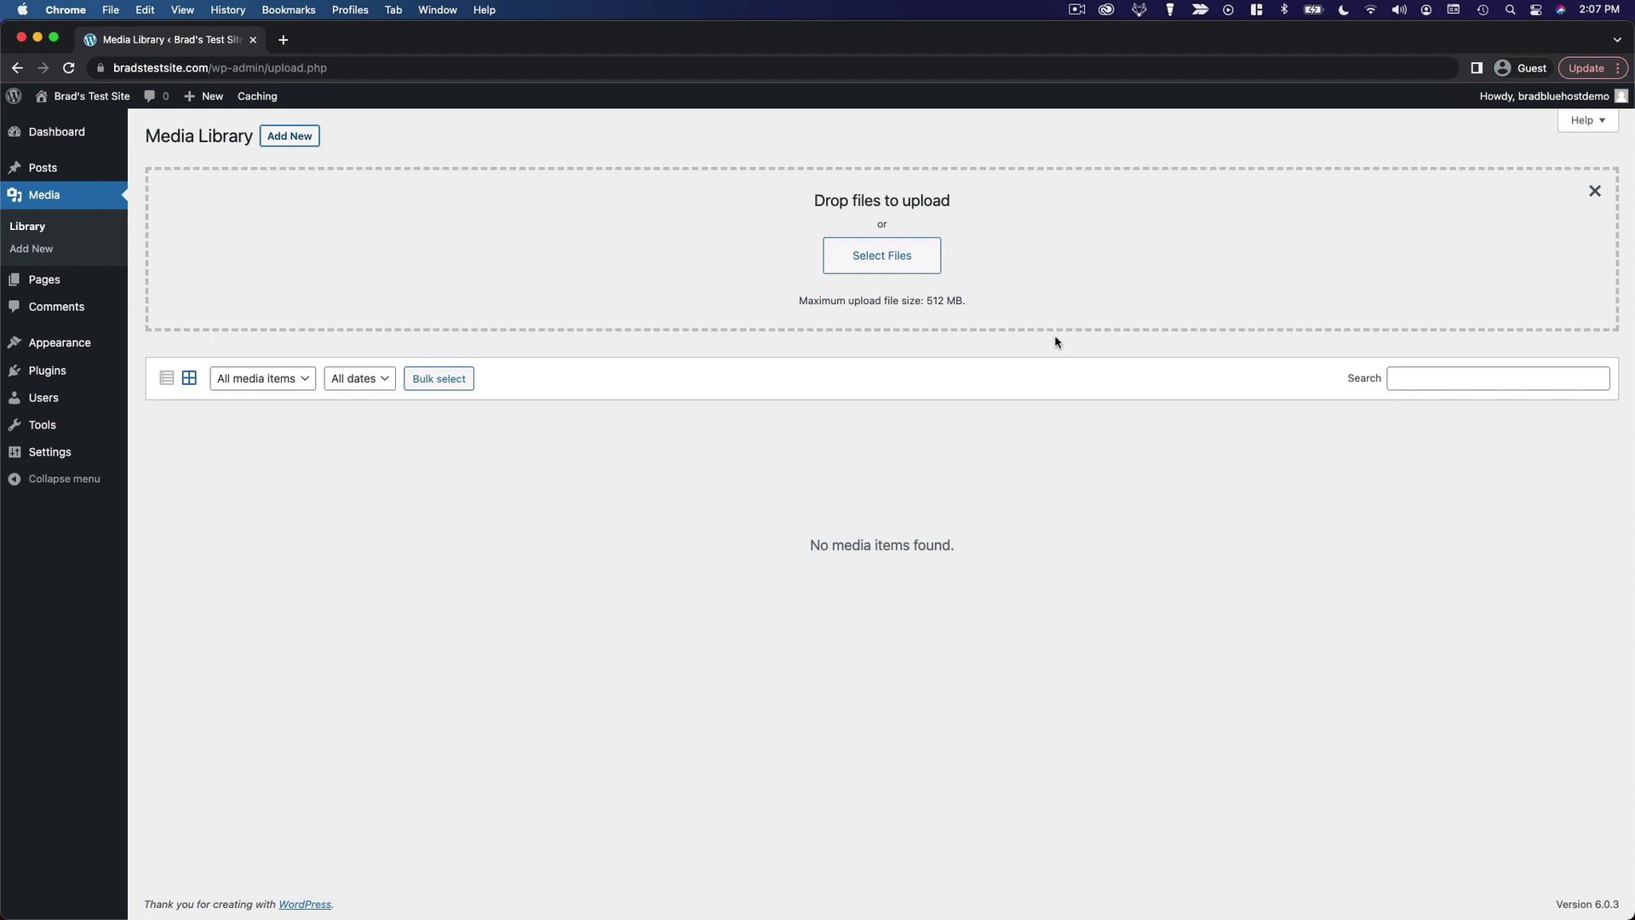
click(1593, 194)
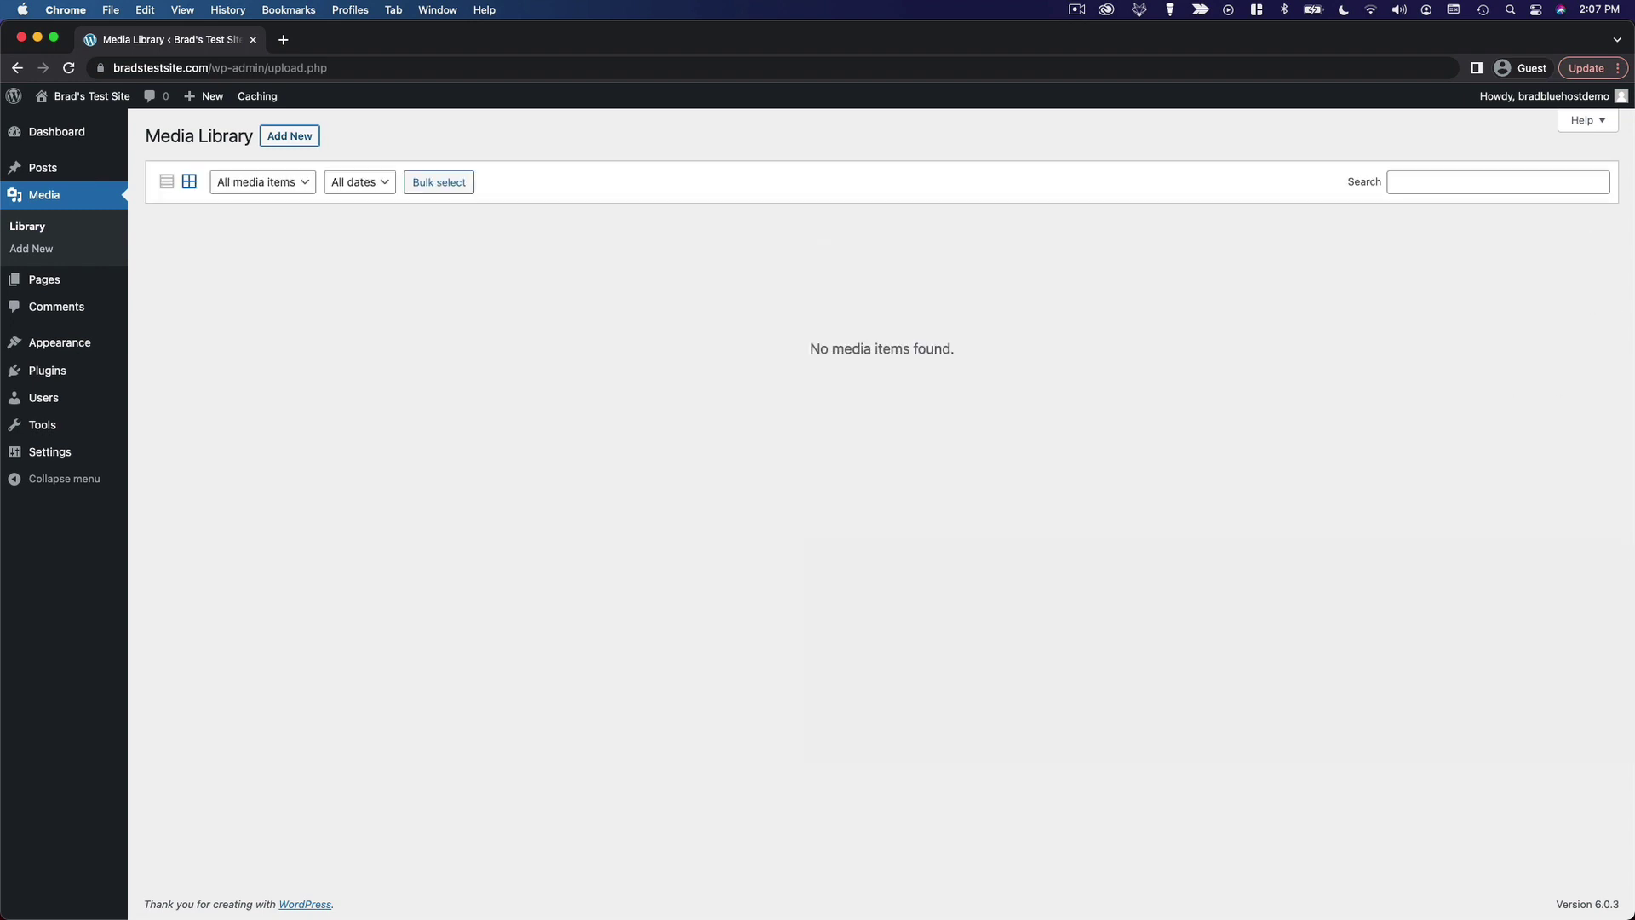
drag(1634, 647, 843, 550)
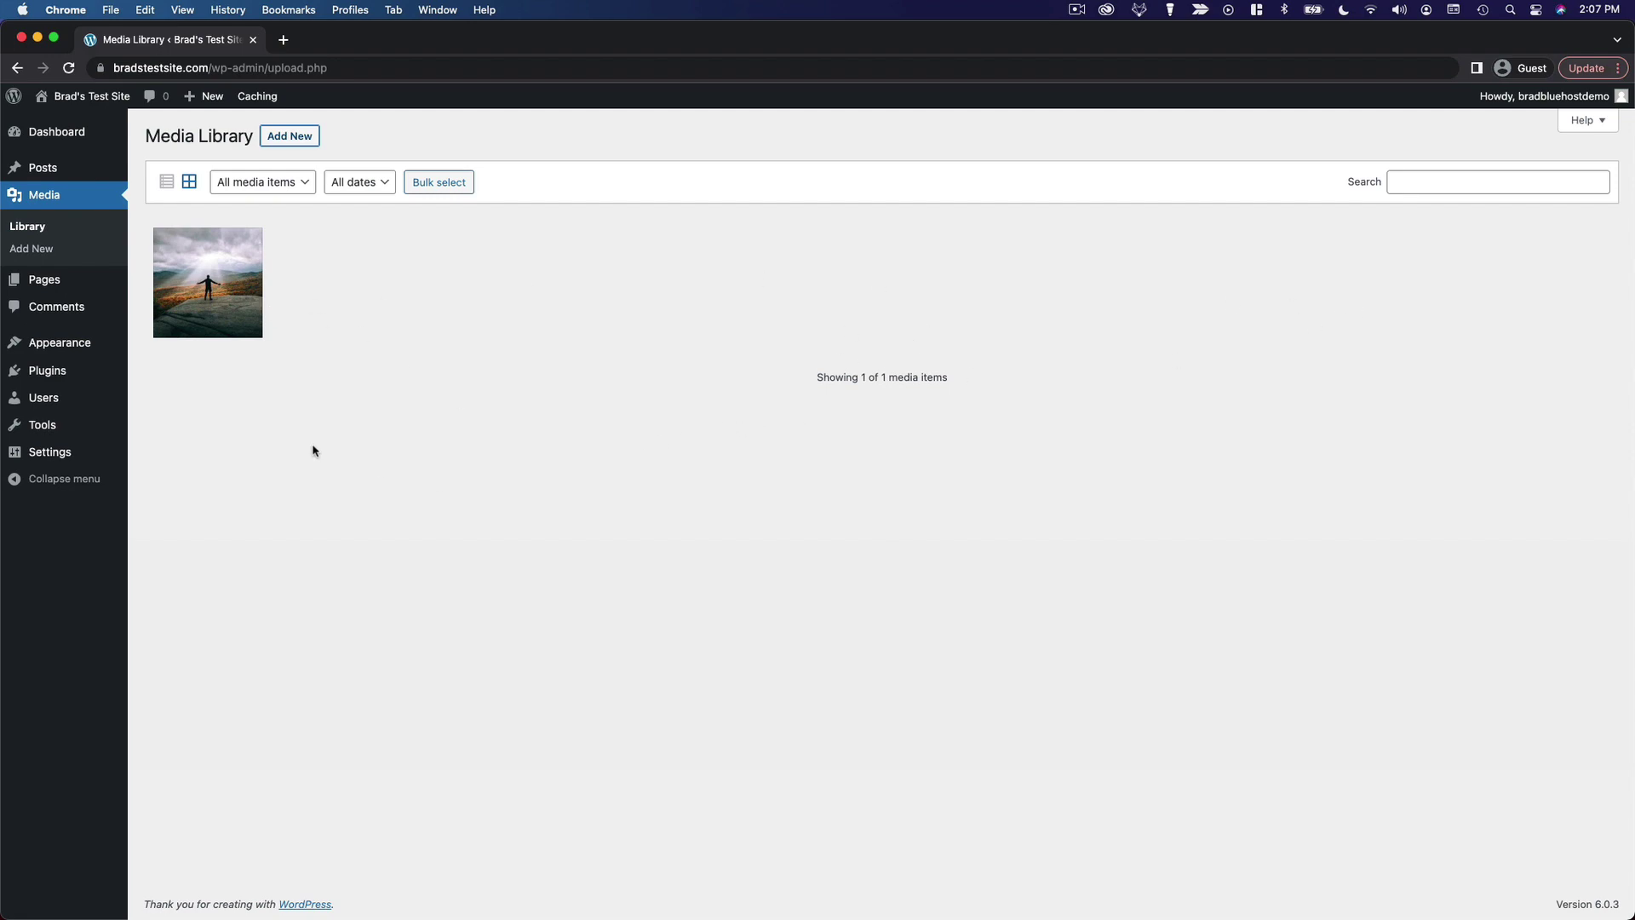
View the mountain photo's attachment details: 541 KB JPEG, 1920×1438, with empty alt text.
click(207, 322)
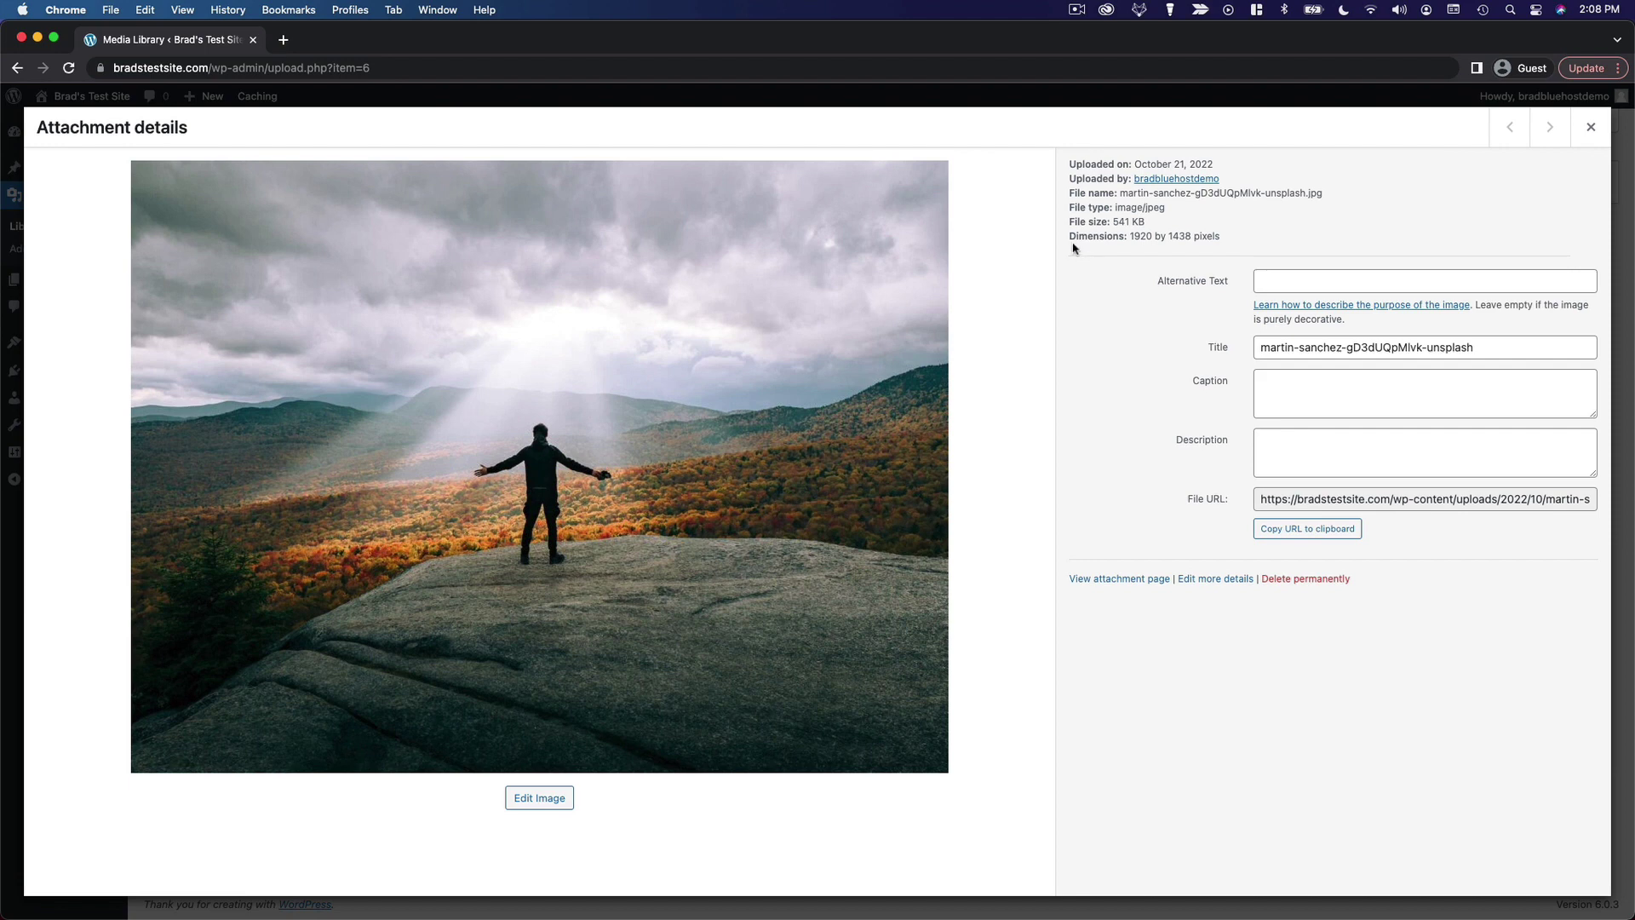
click(1302, 277)
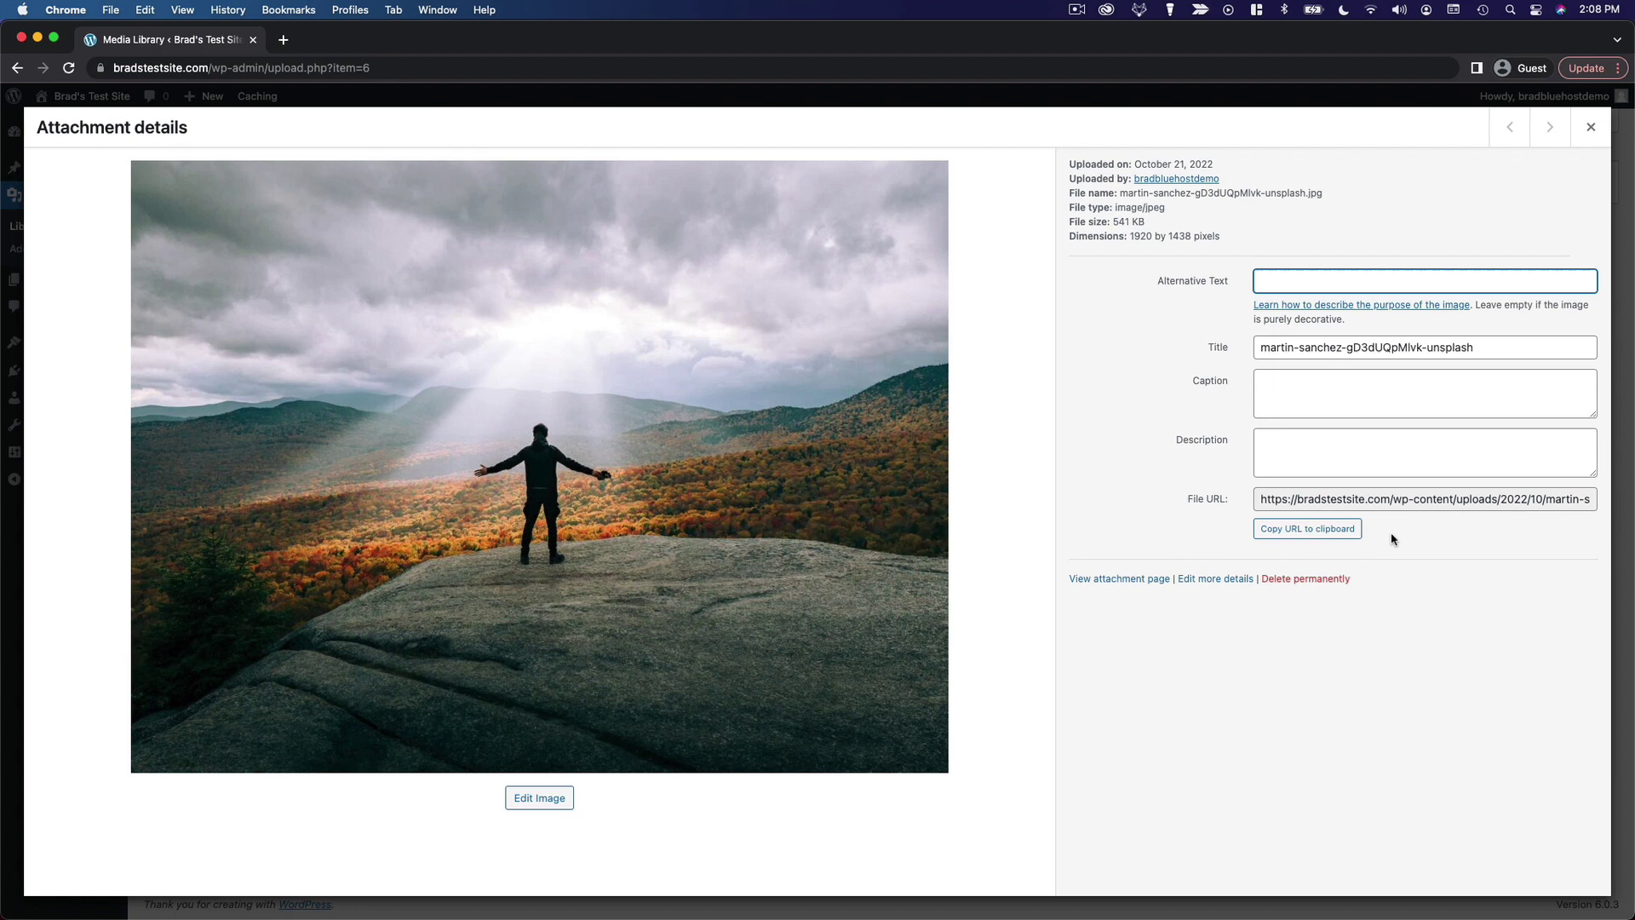
triple_click(1384, 503)
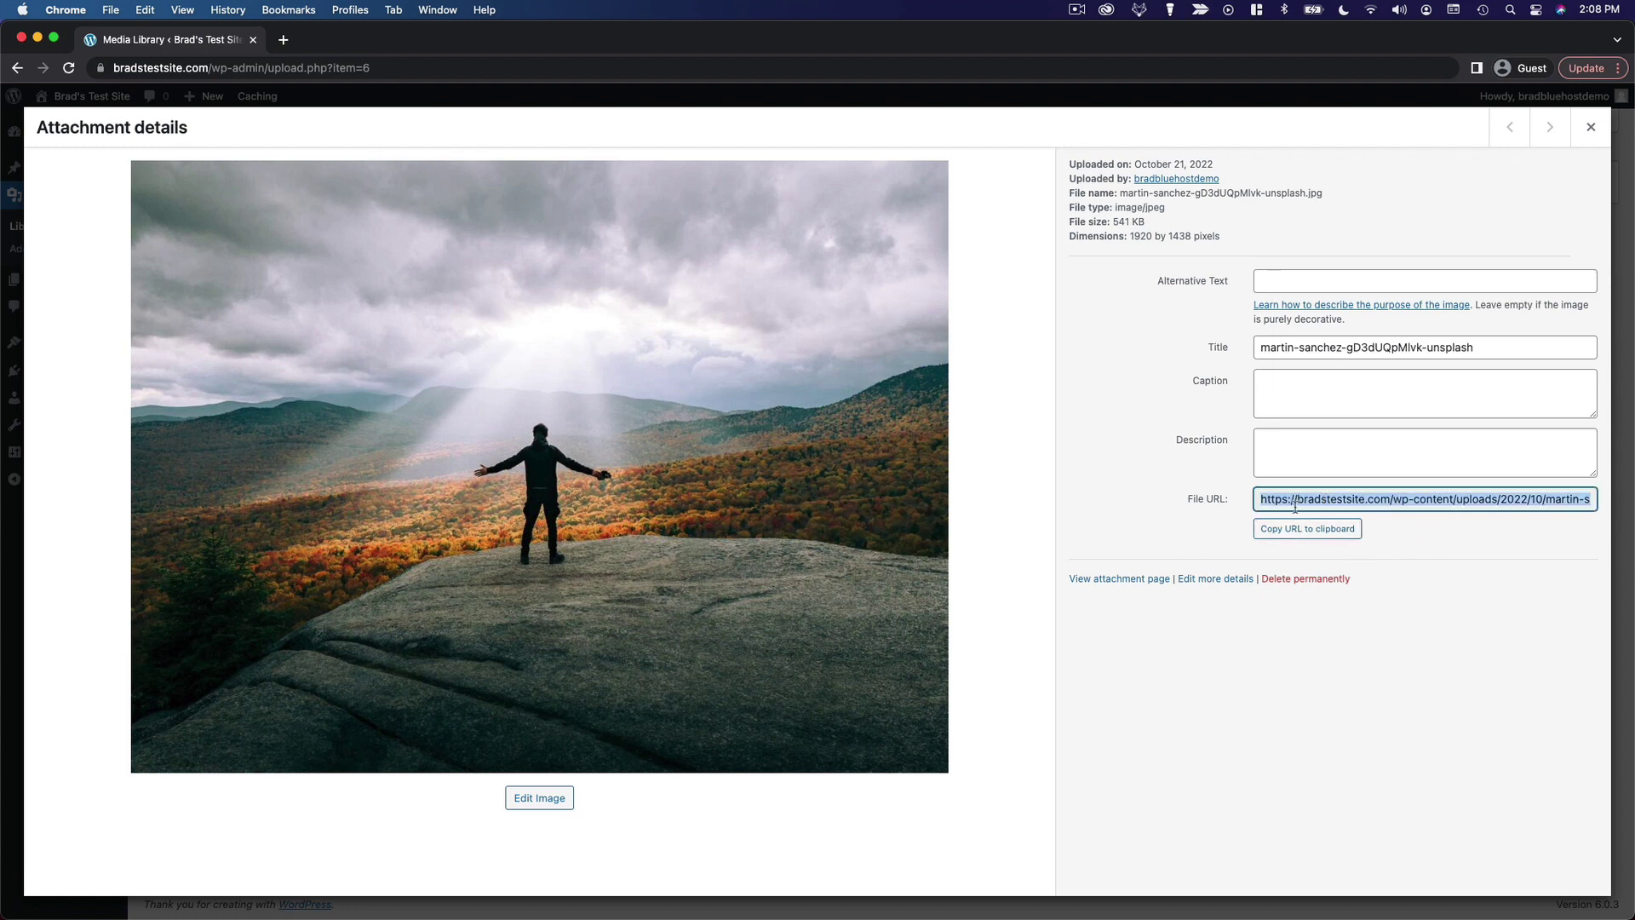
click(1441, 543)
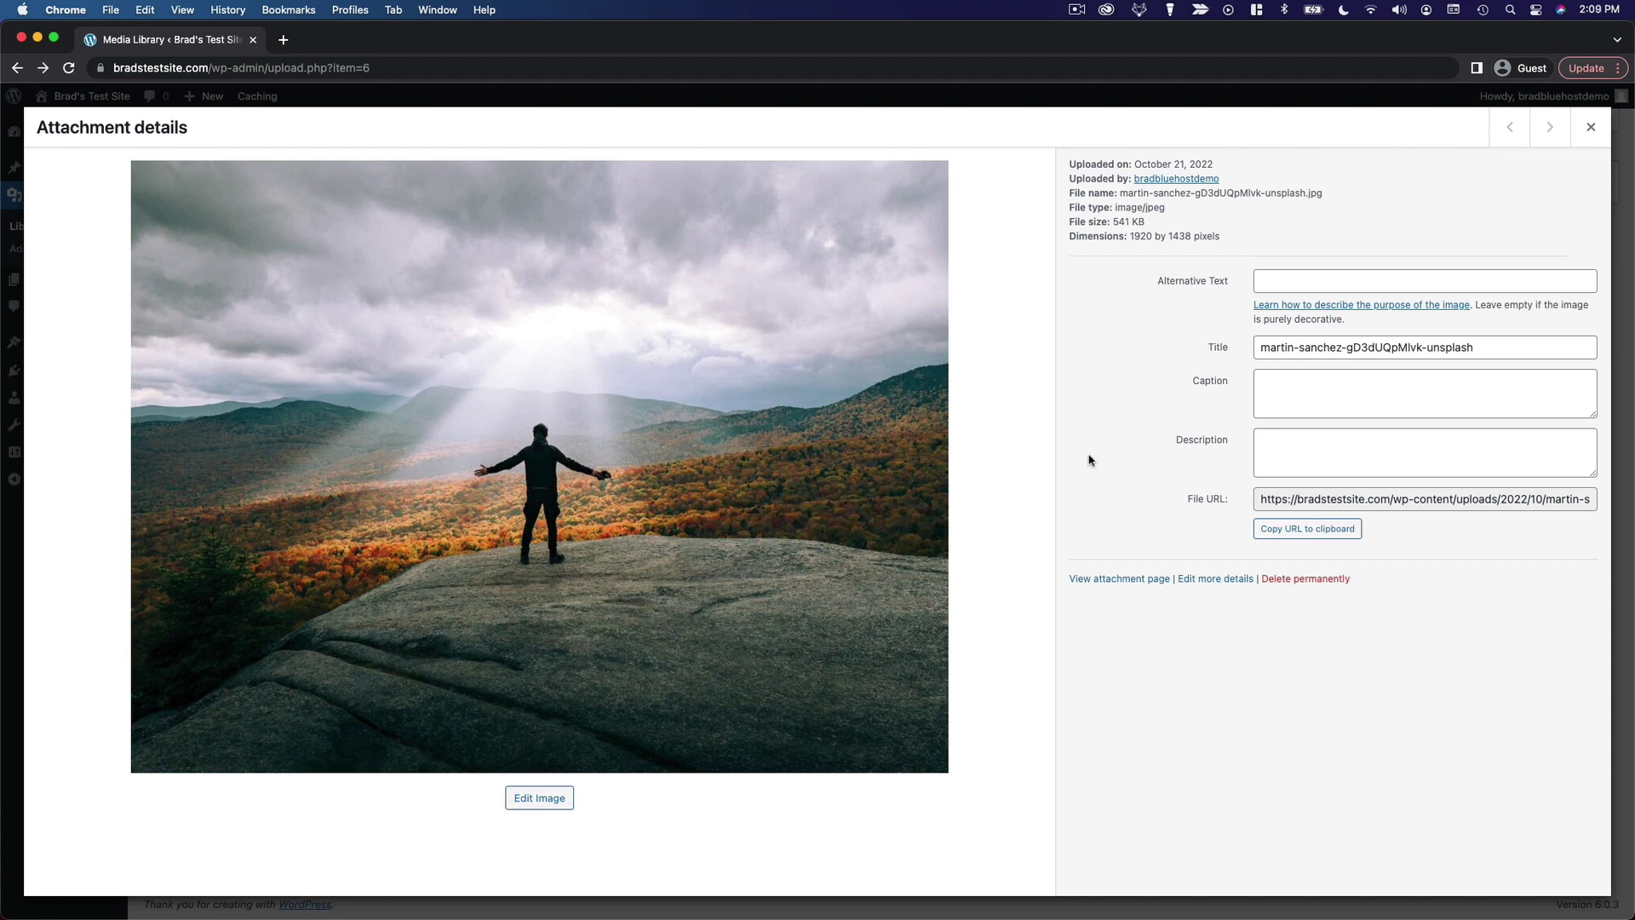
Close the mountain photo's details and return to the single-image library grid.
click(536, 798)
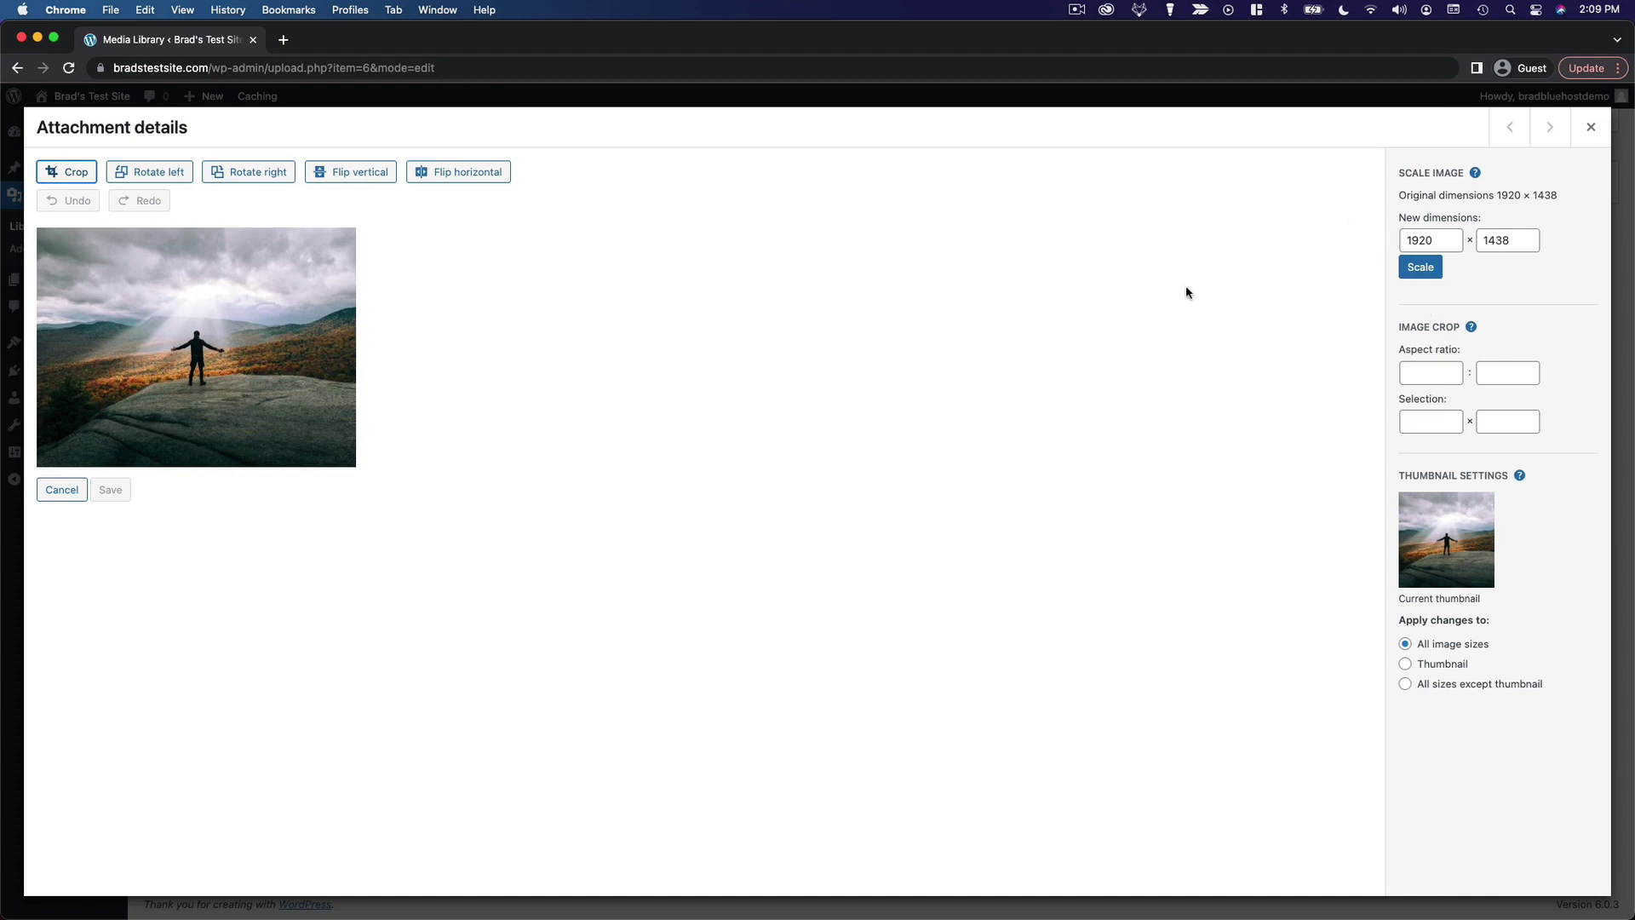
click(1591, 127)
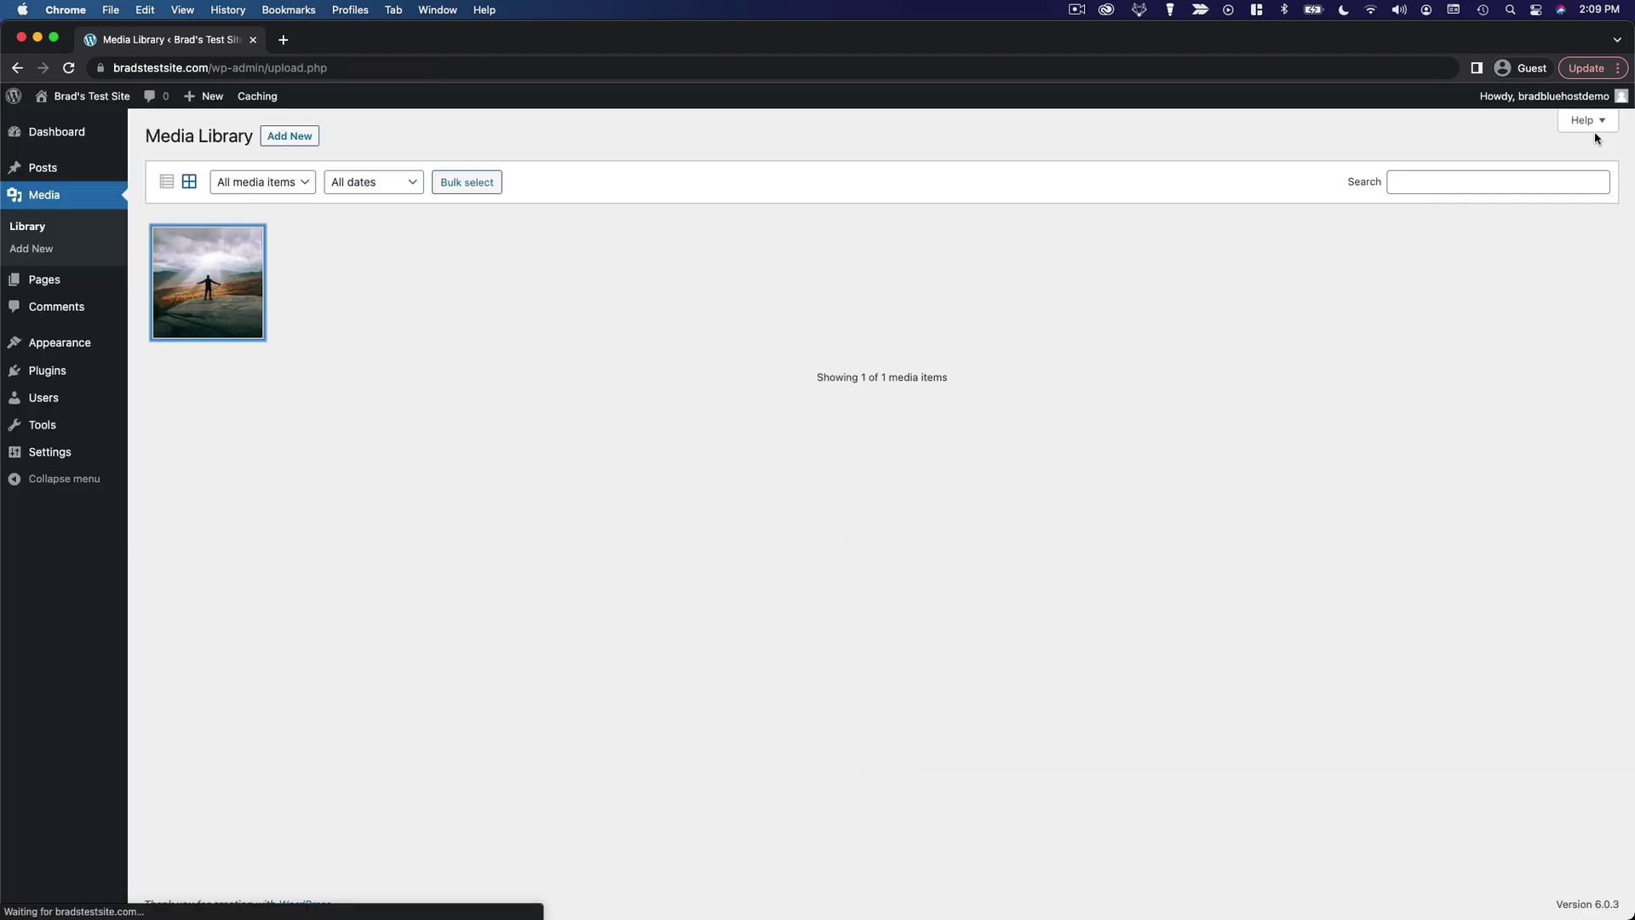
click(247, 248)
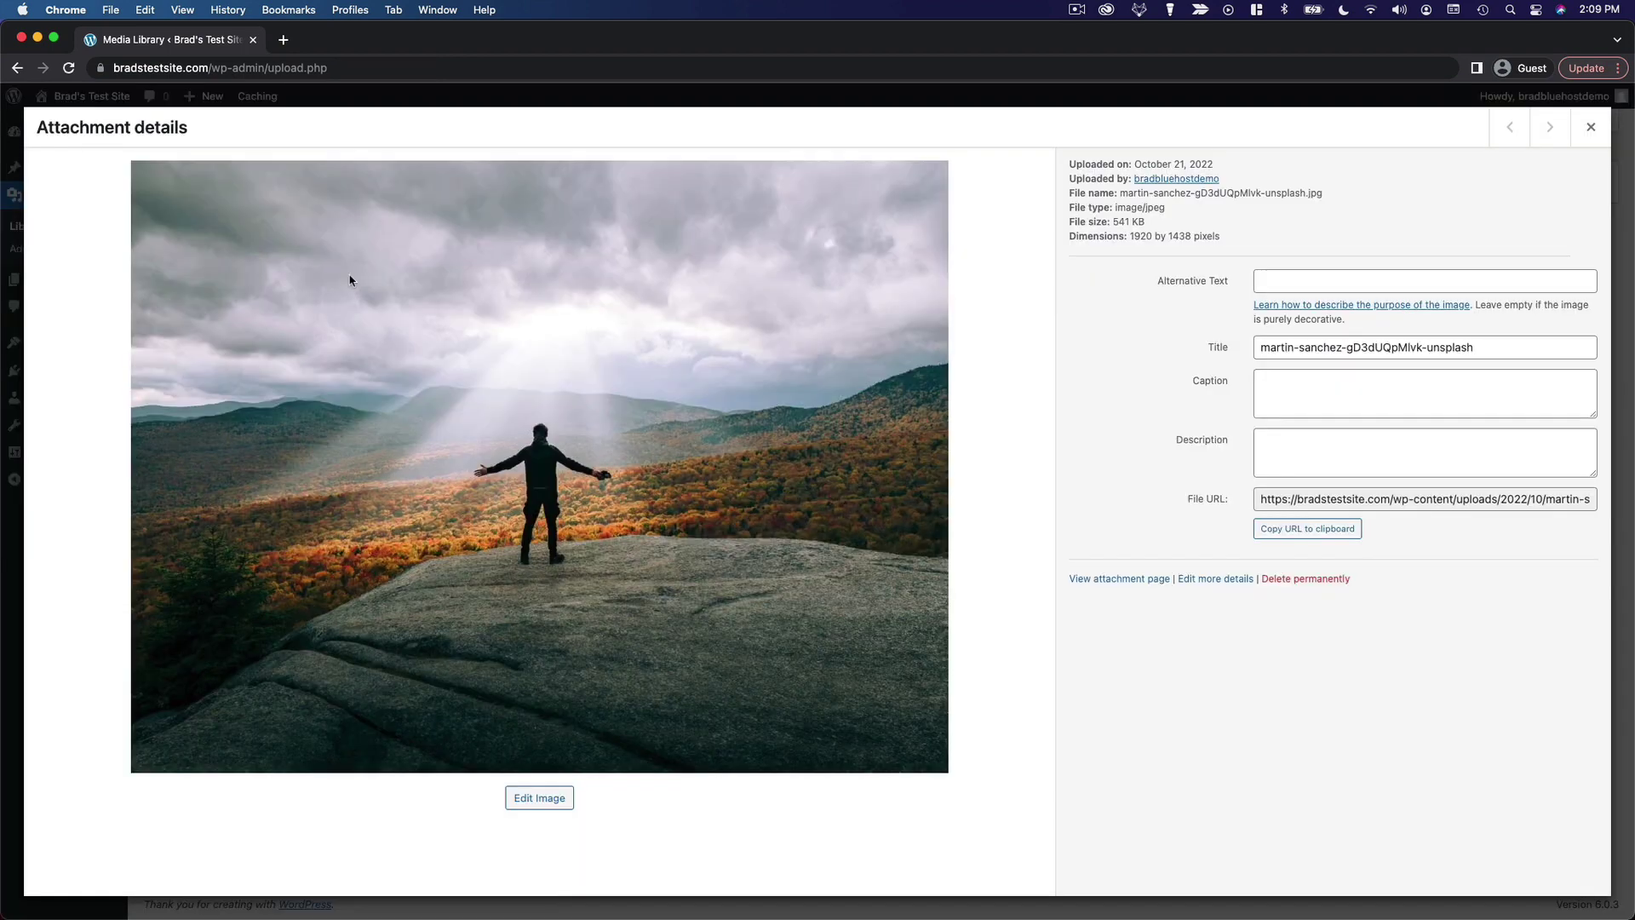
key(Escape)
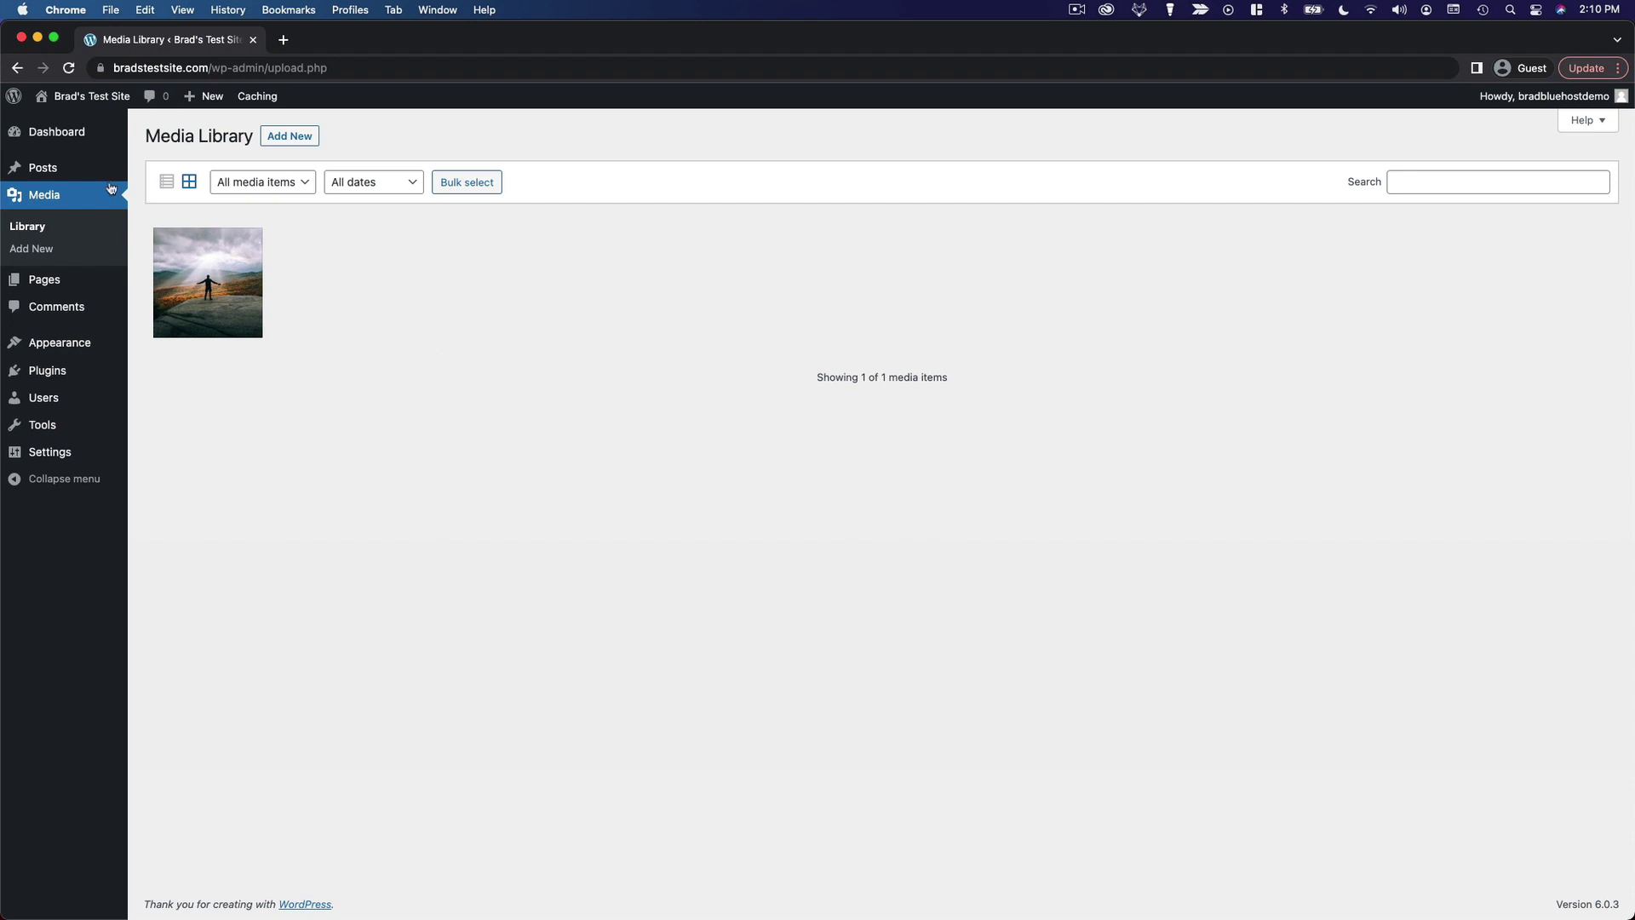
Open the Hello world! post and insert an Image block after the welcome paragraph.
super+click(43, 167)
click(405, 40)
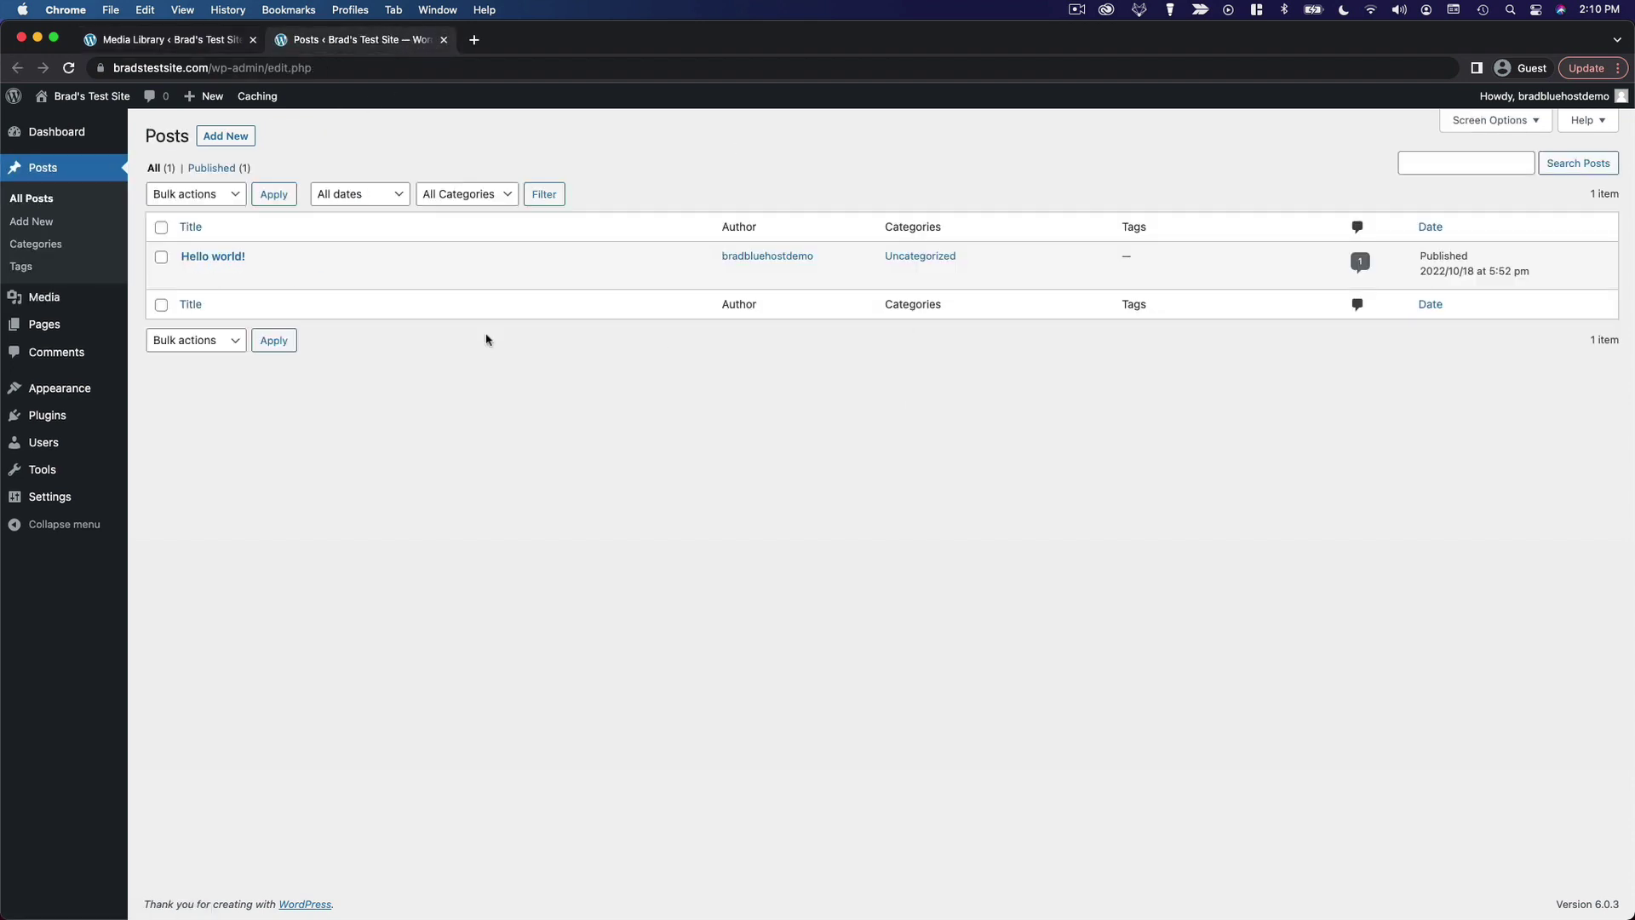
click(214, 256)
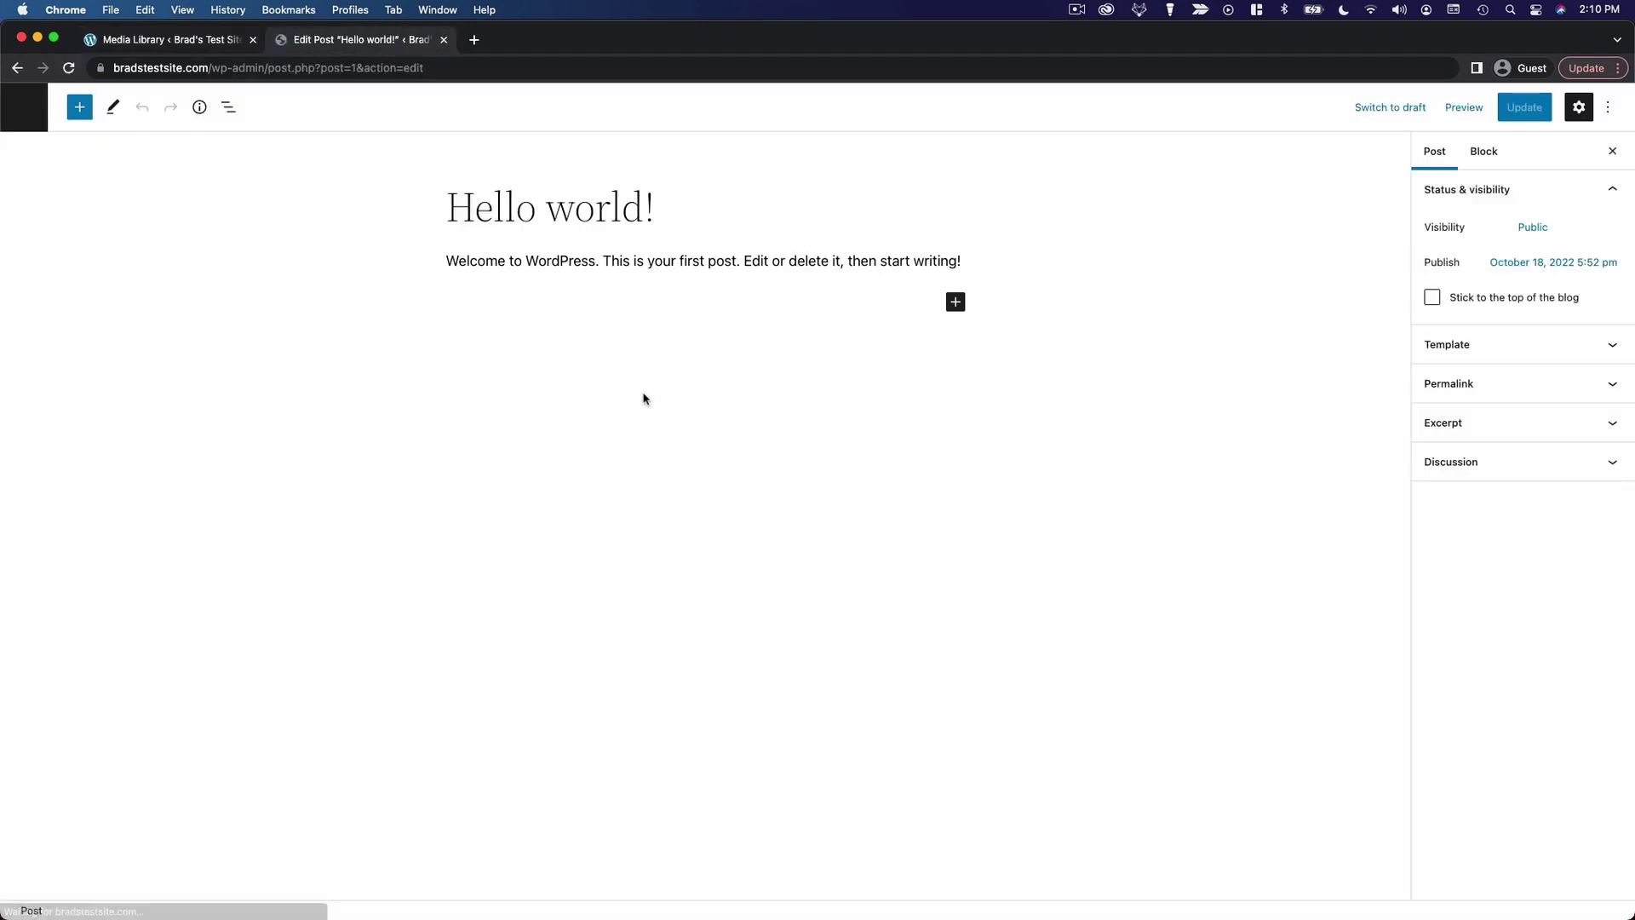
click(965, 265)
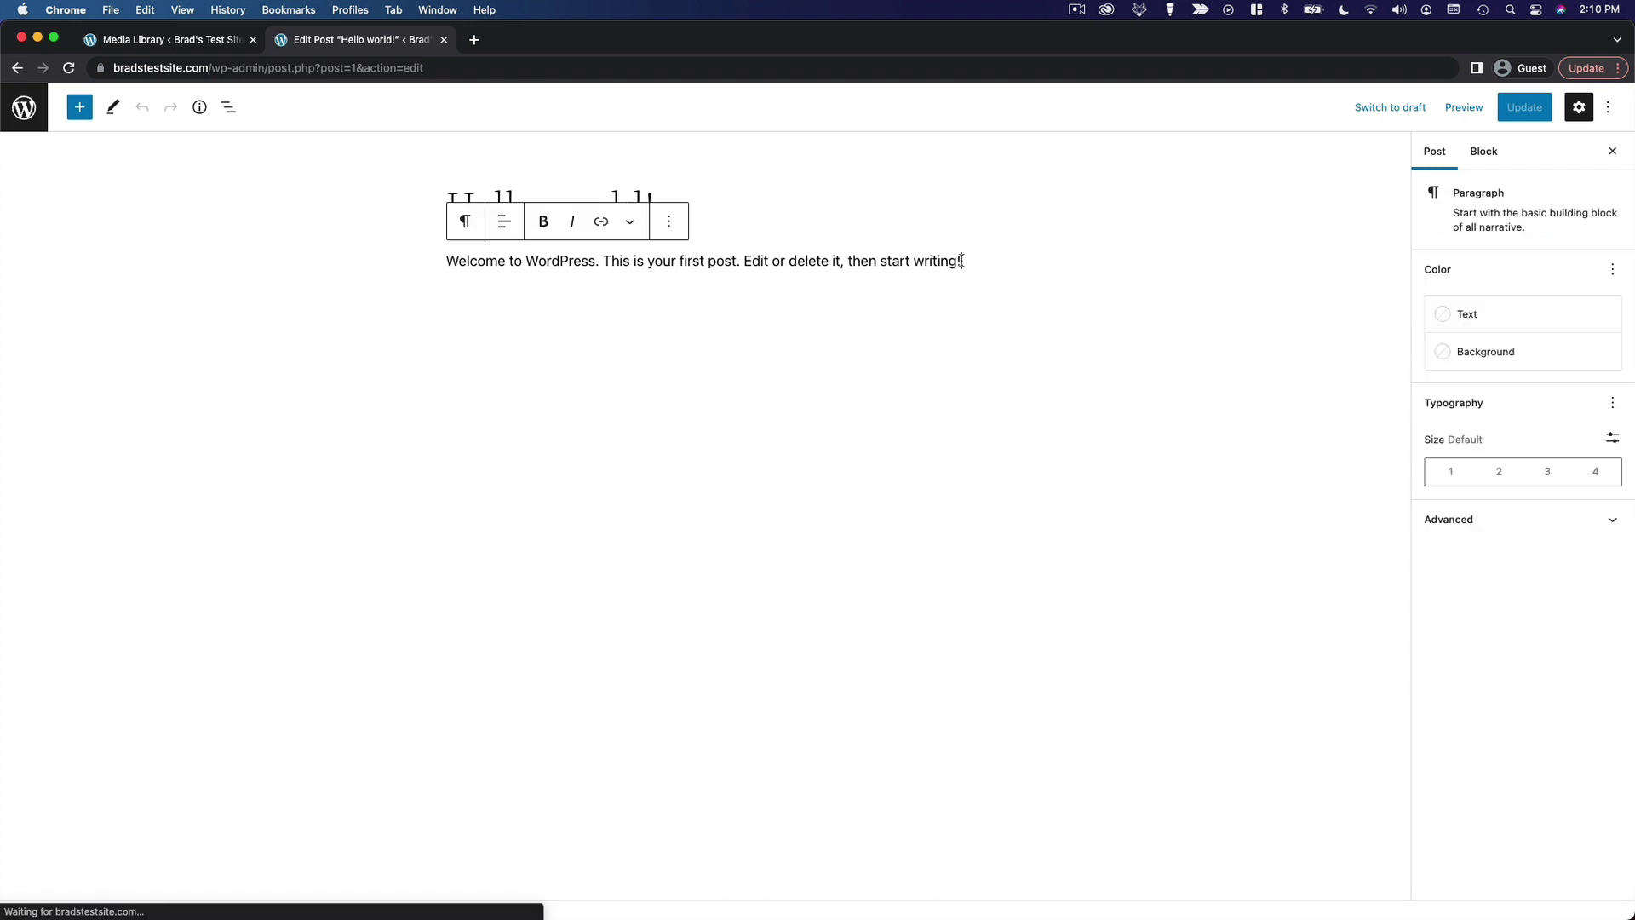
key(Return)
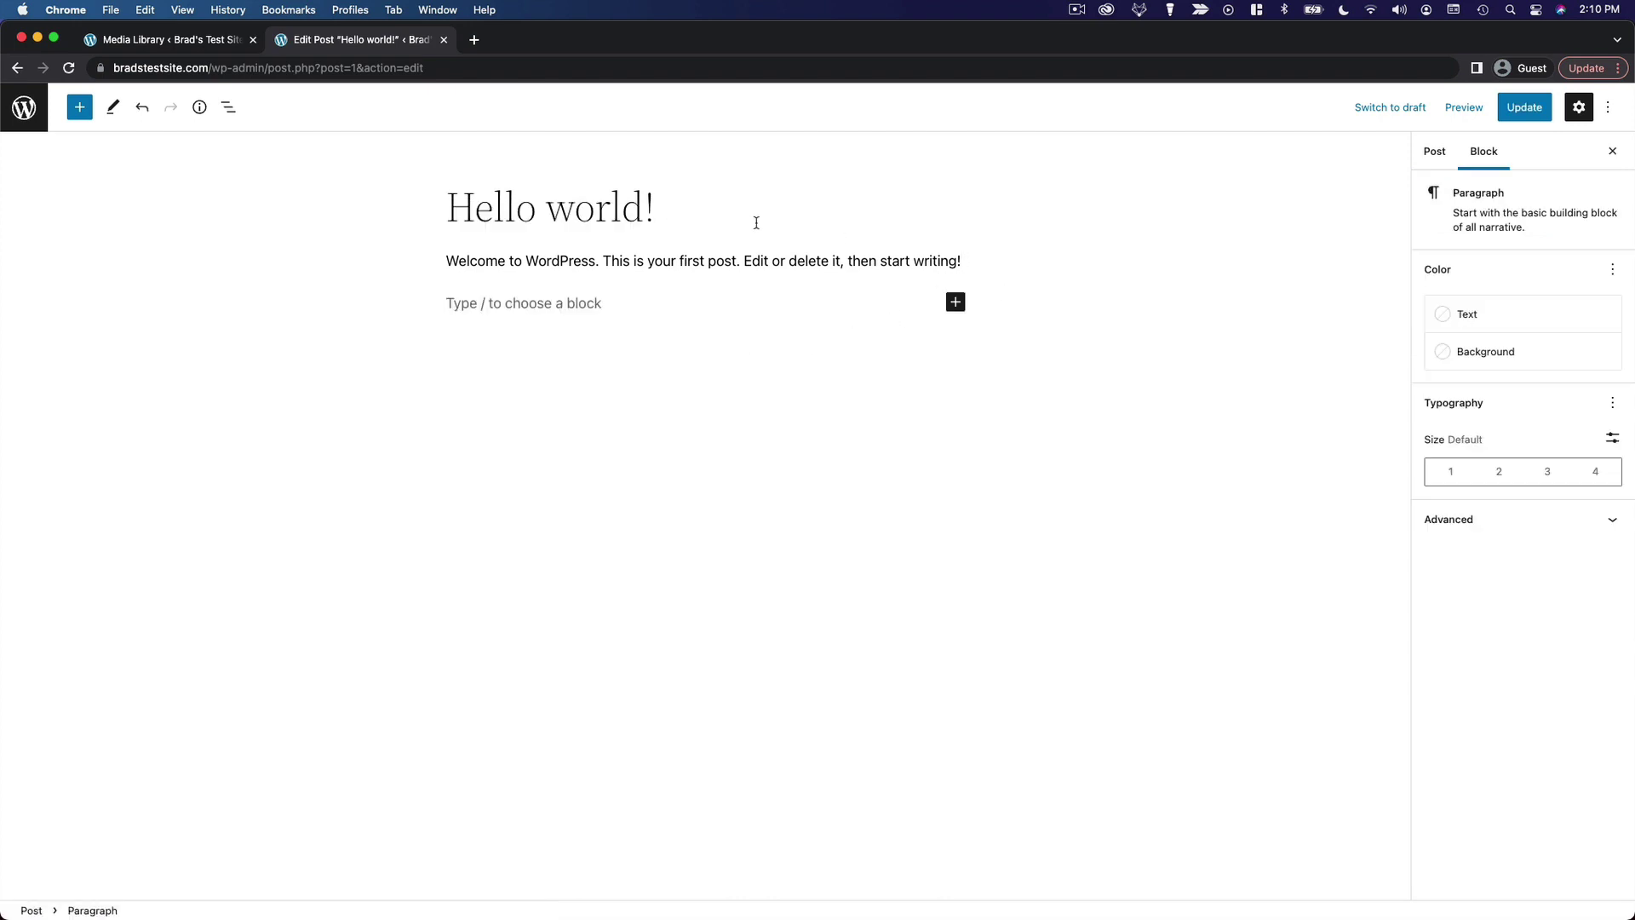
click(956, 303)
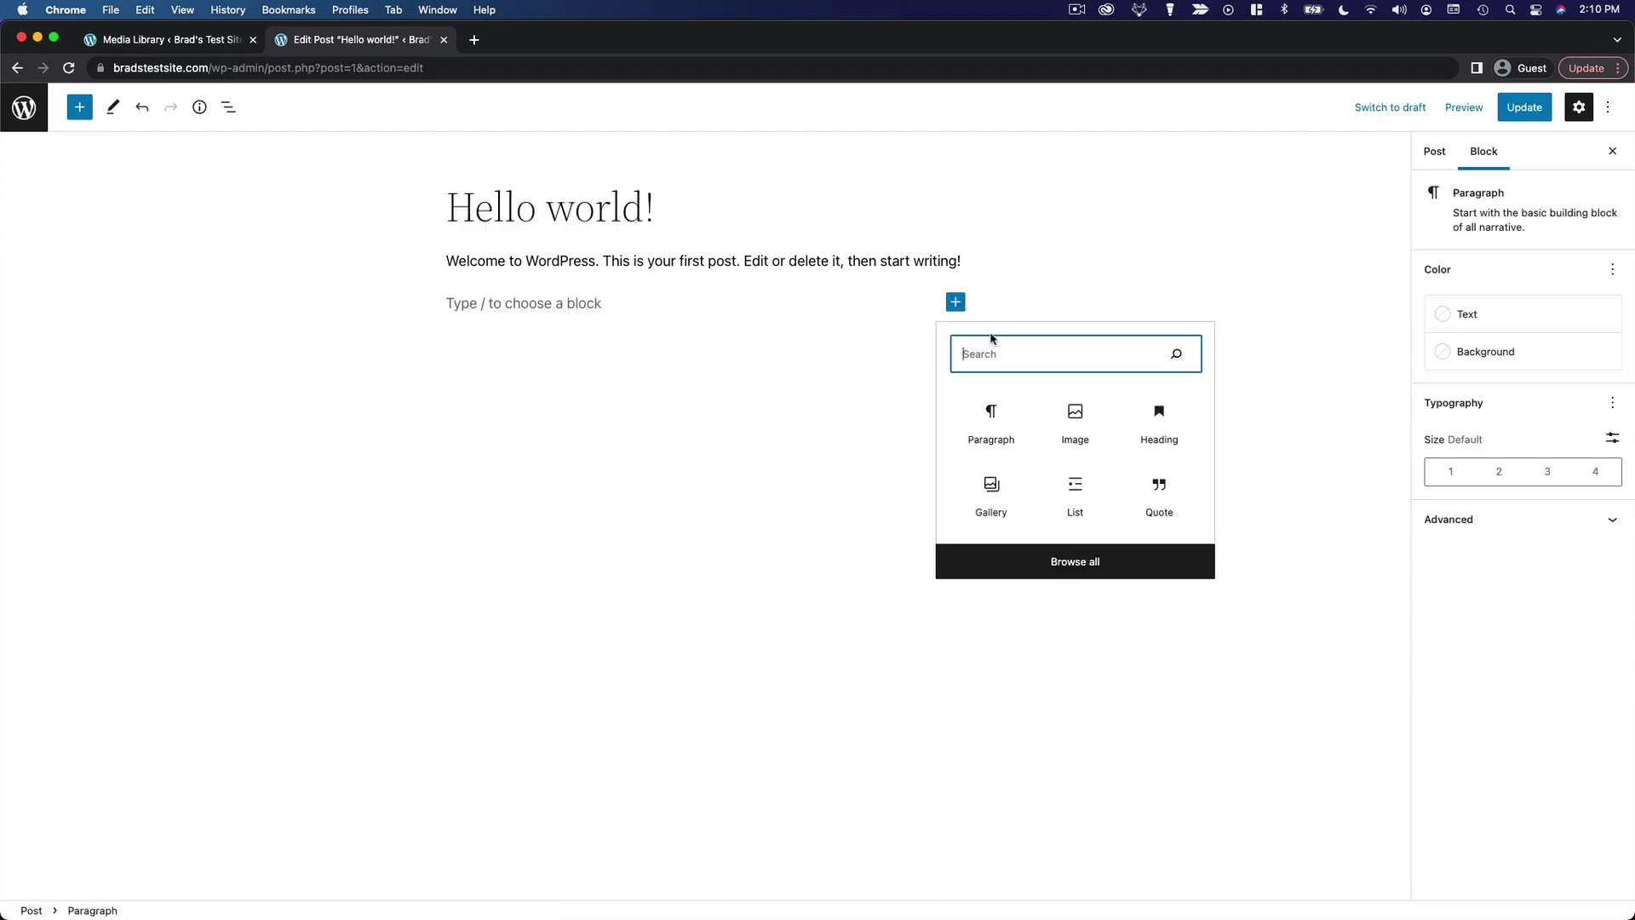
click(1075, 420)
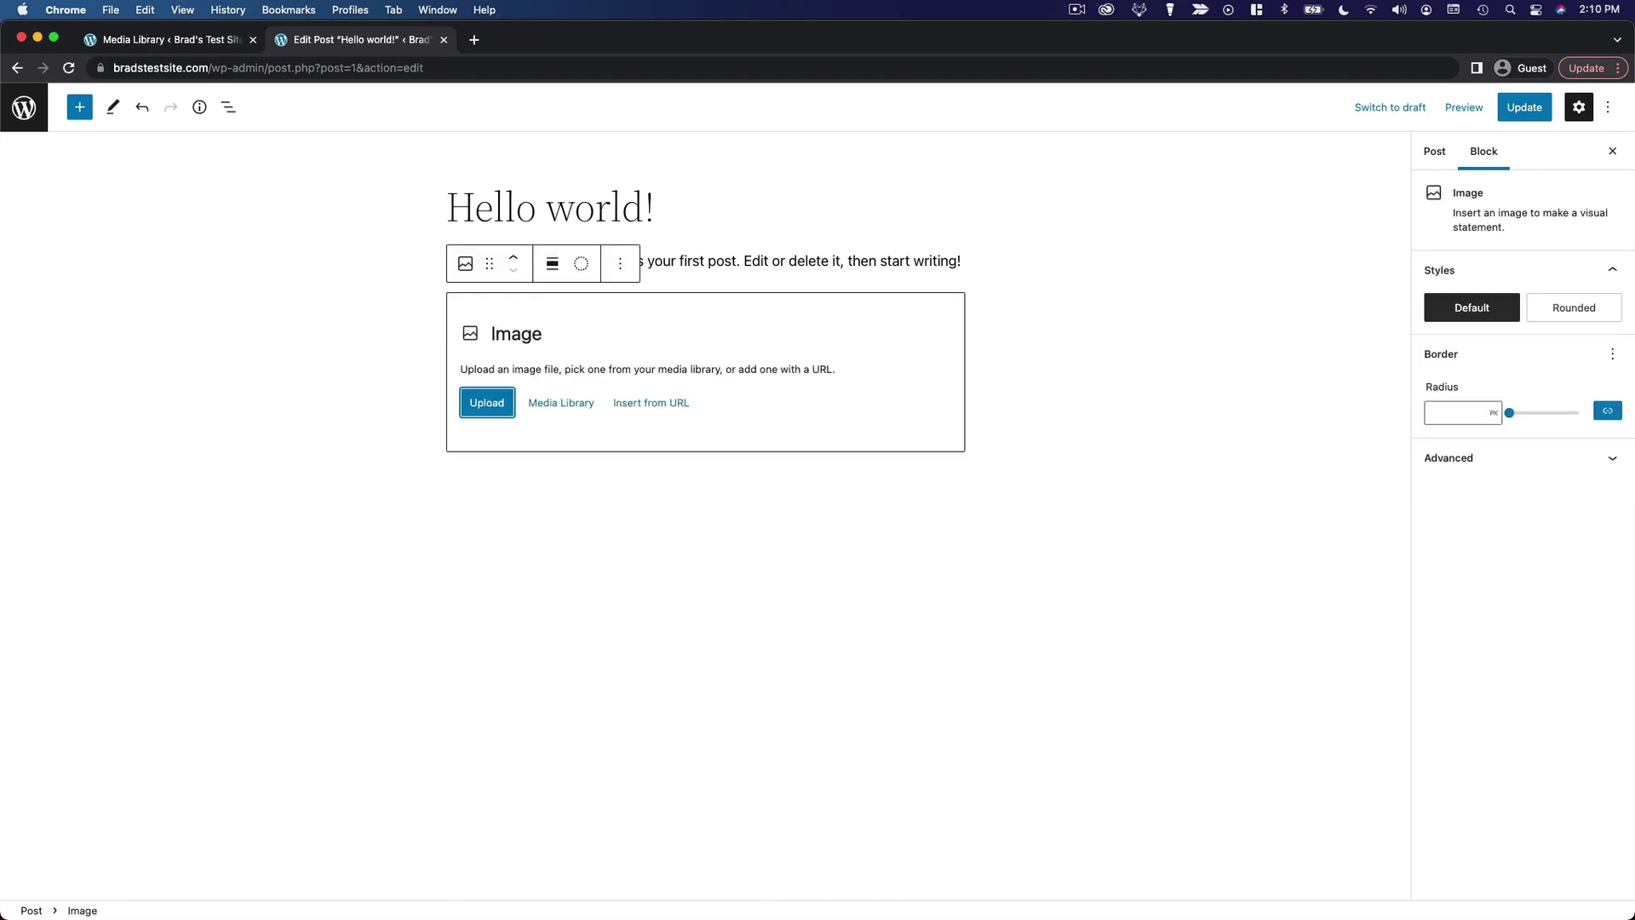
Upload the cat picture into the Image block, update the post, and return to the Media Library.
drag(1024, 656, 717, 390)
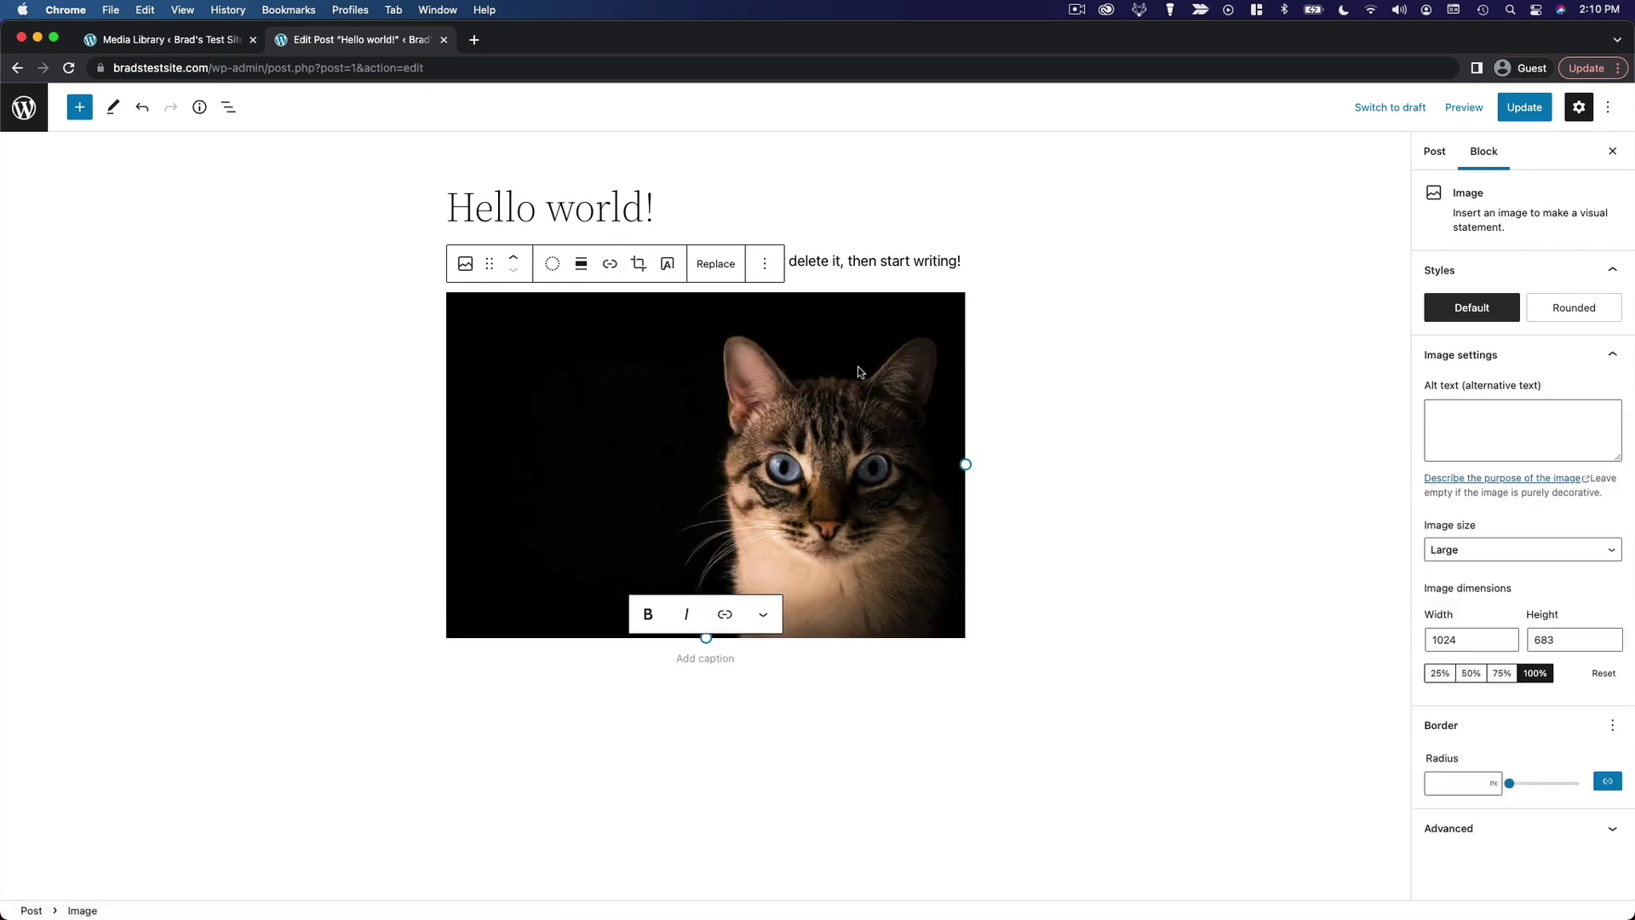
click(1523, 107)
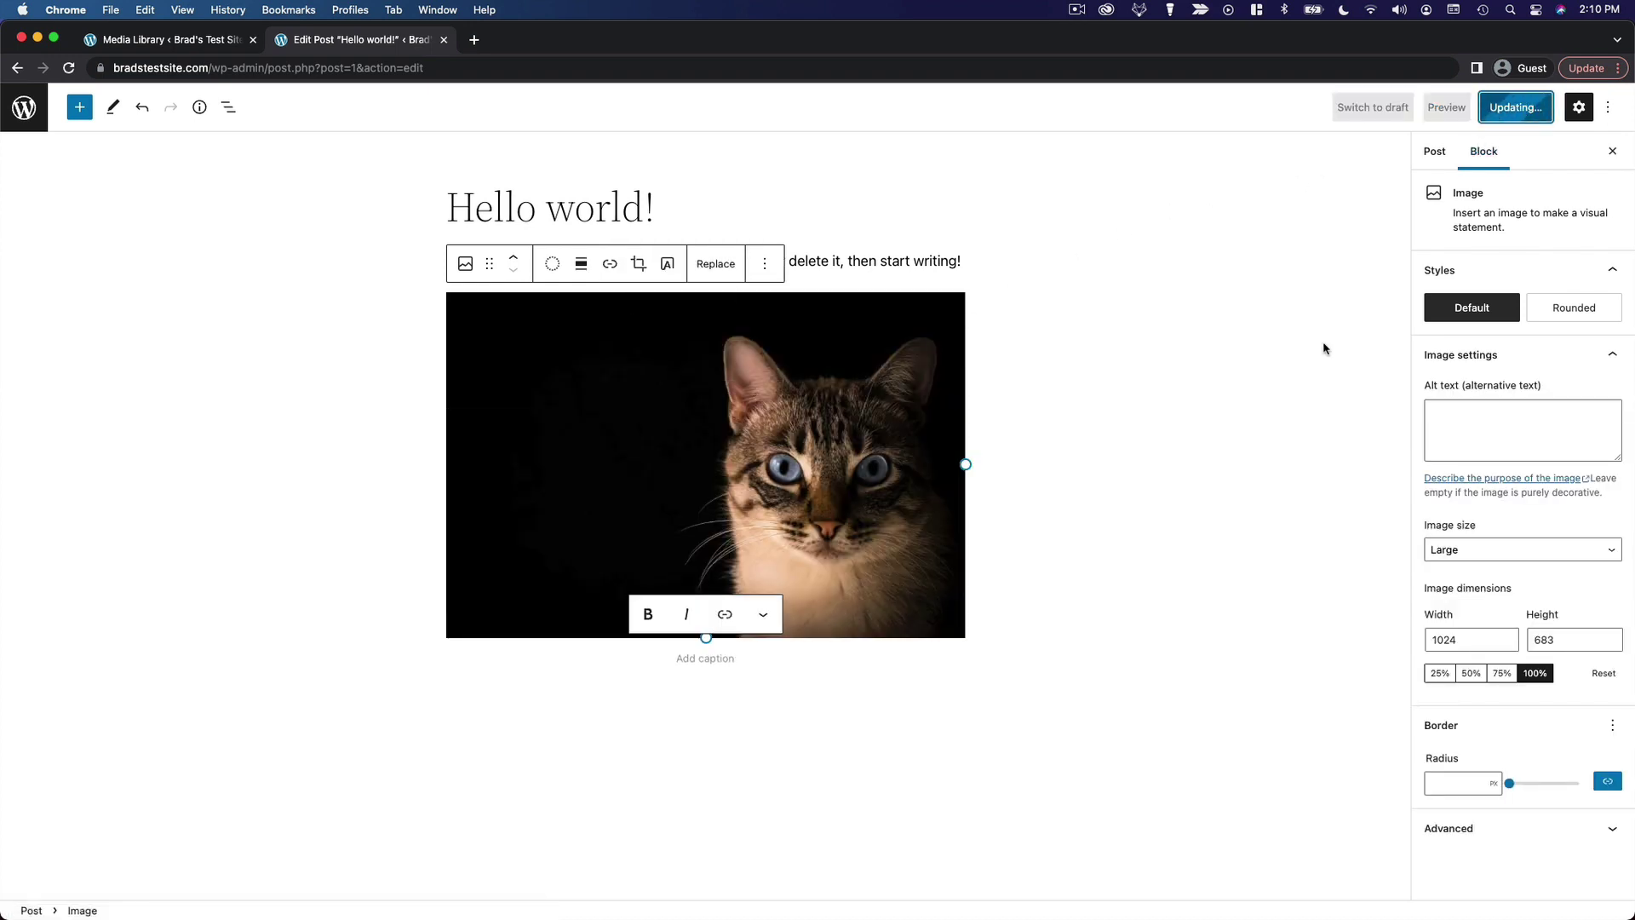
click(209, 42)
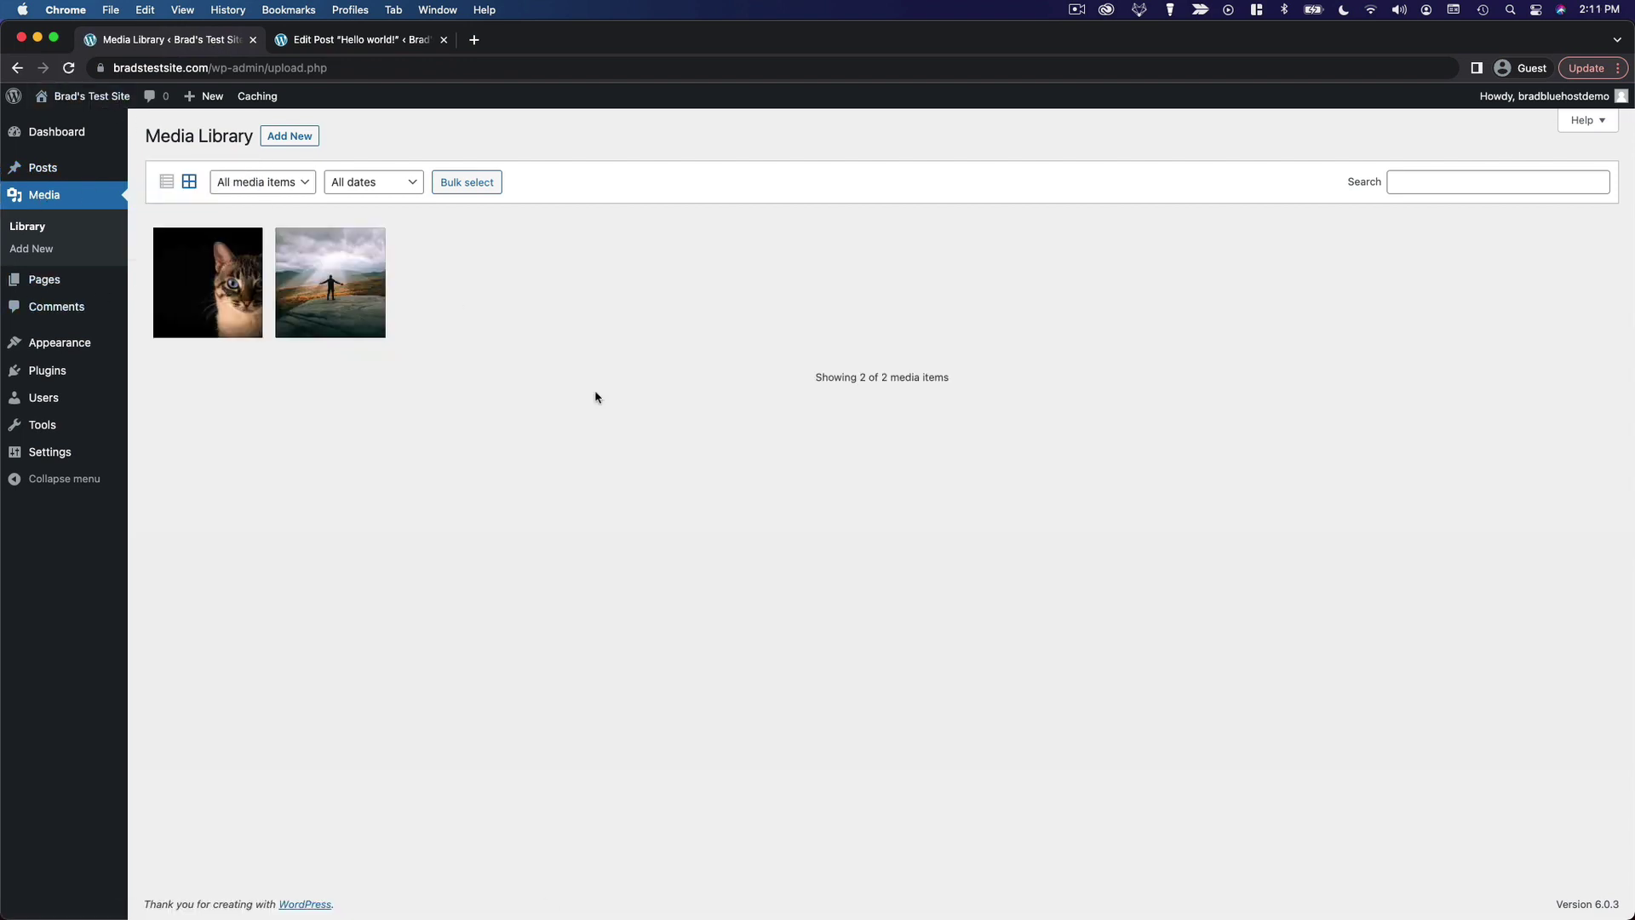
click(215, 294)
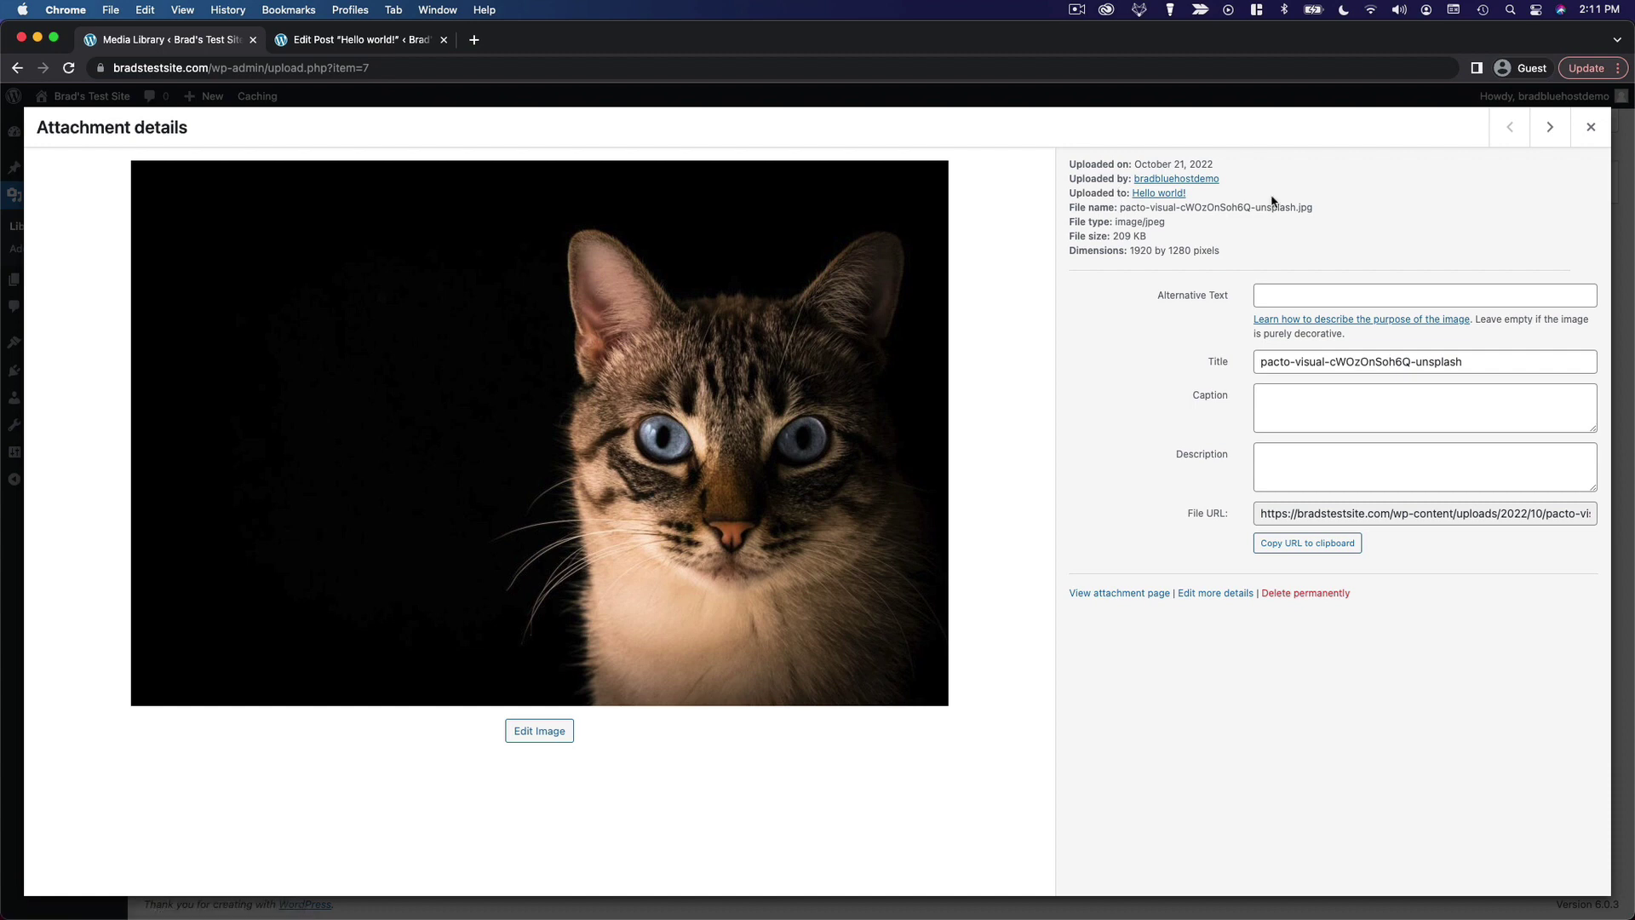
key(Escape)
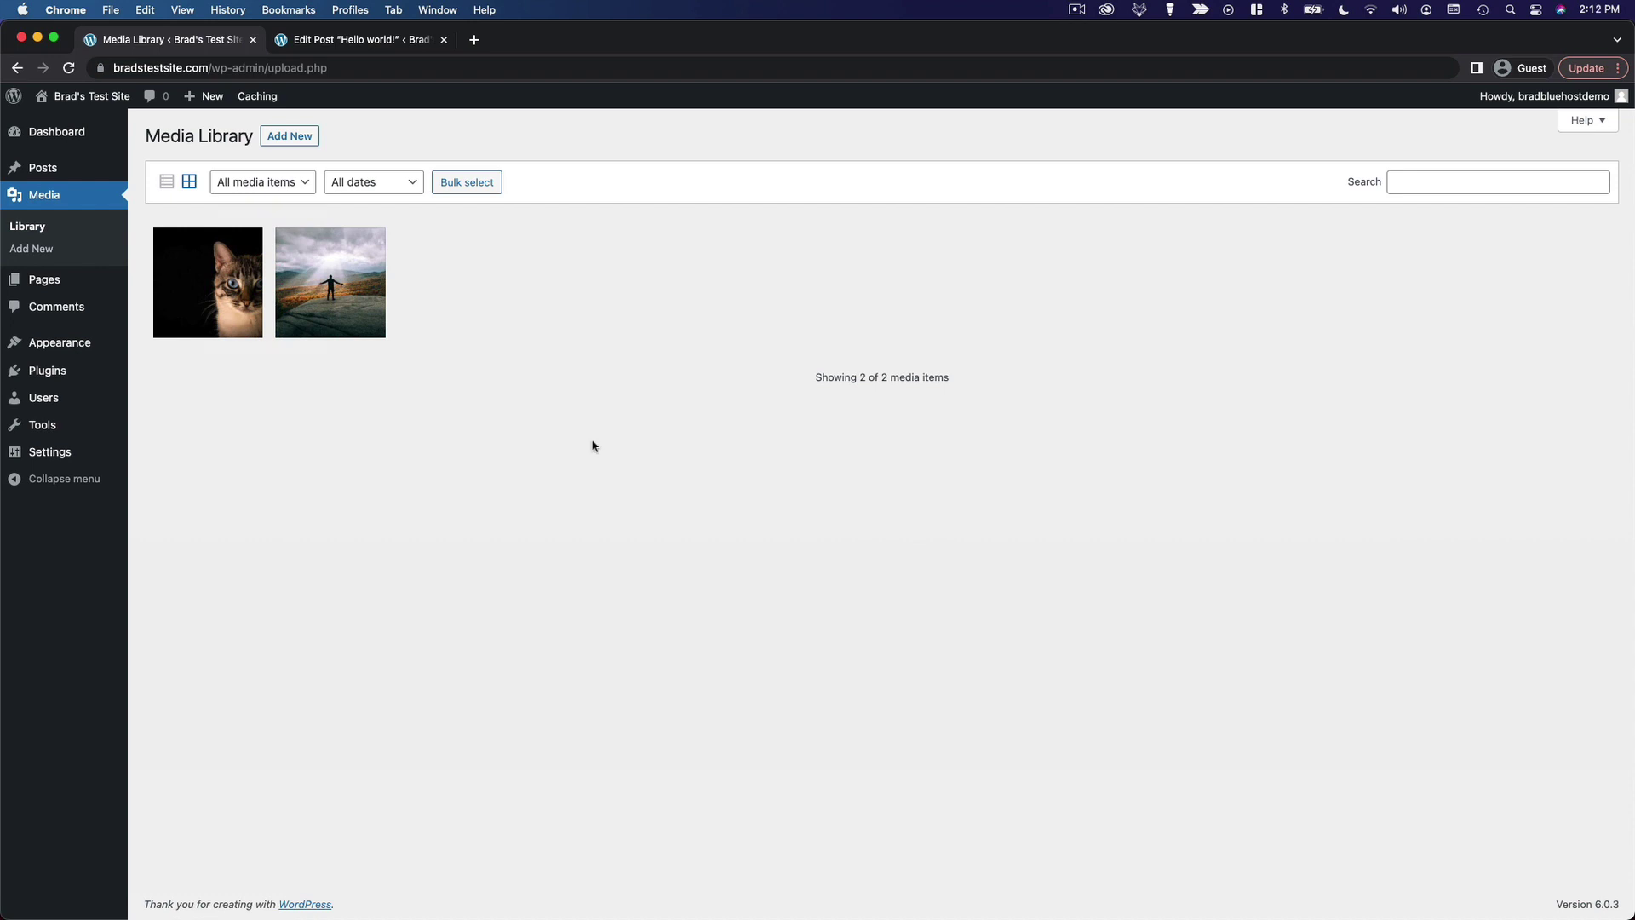
click(263, 184)
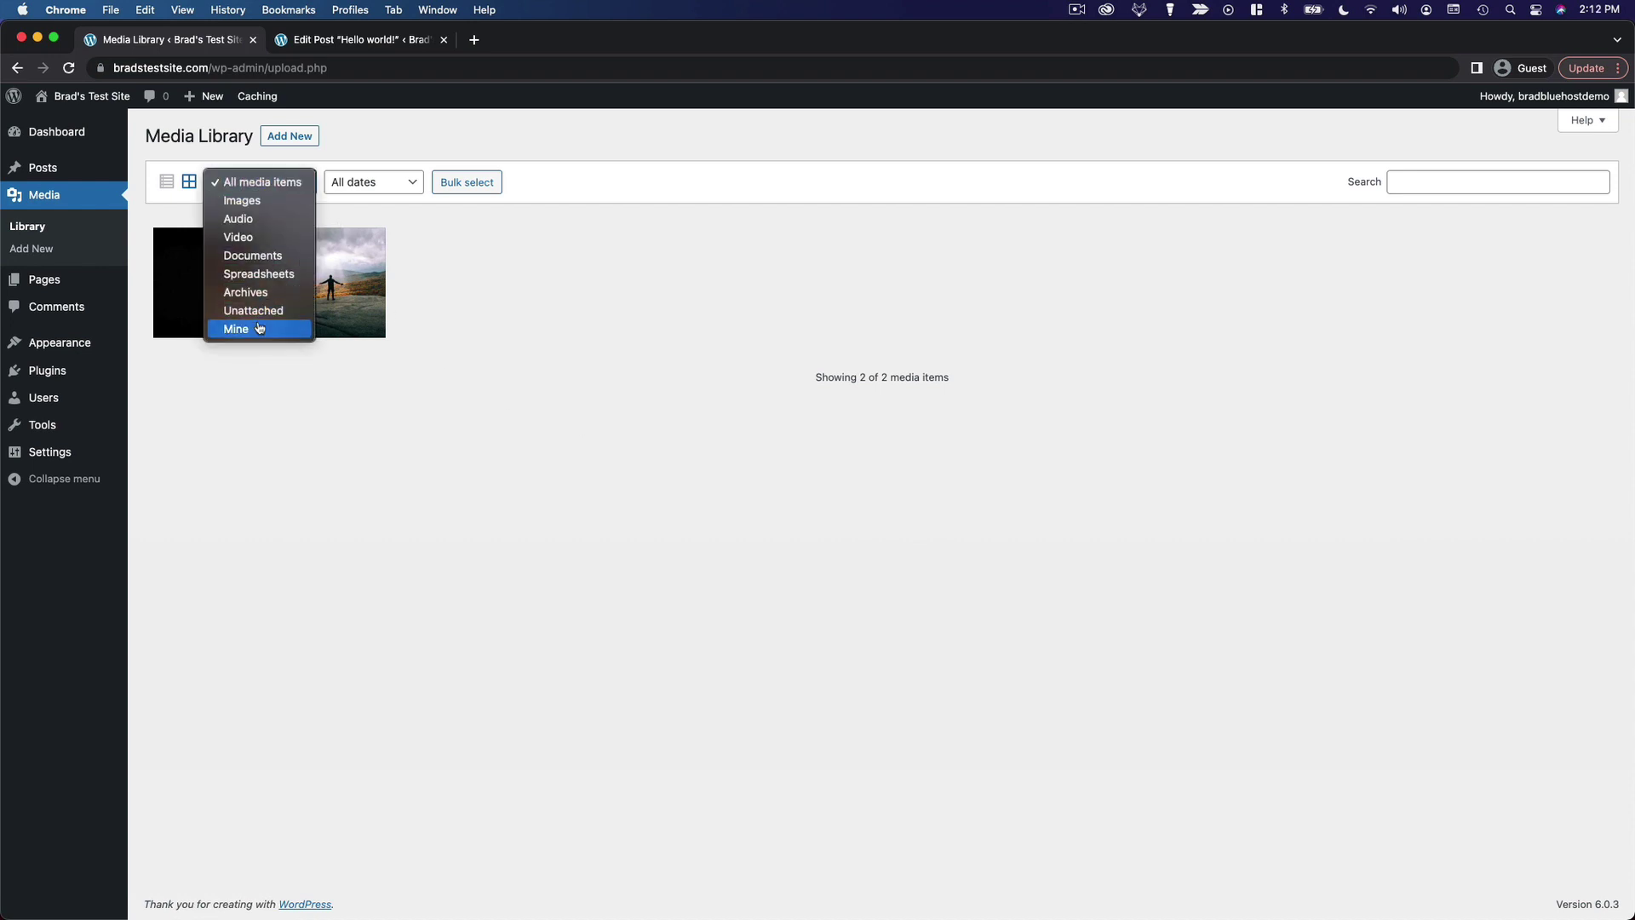
click(378, 184)
click(378, 184)
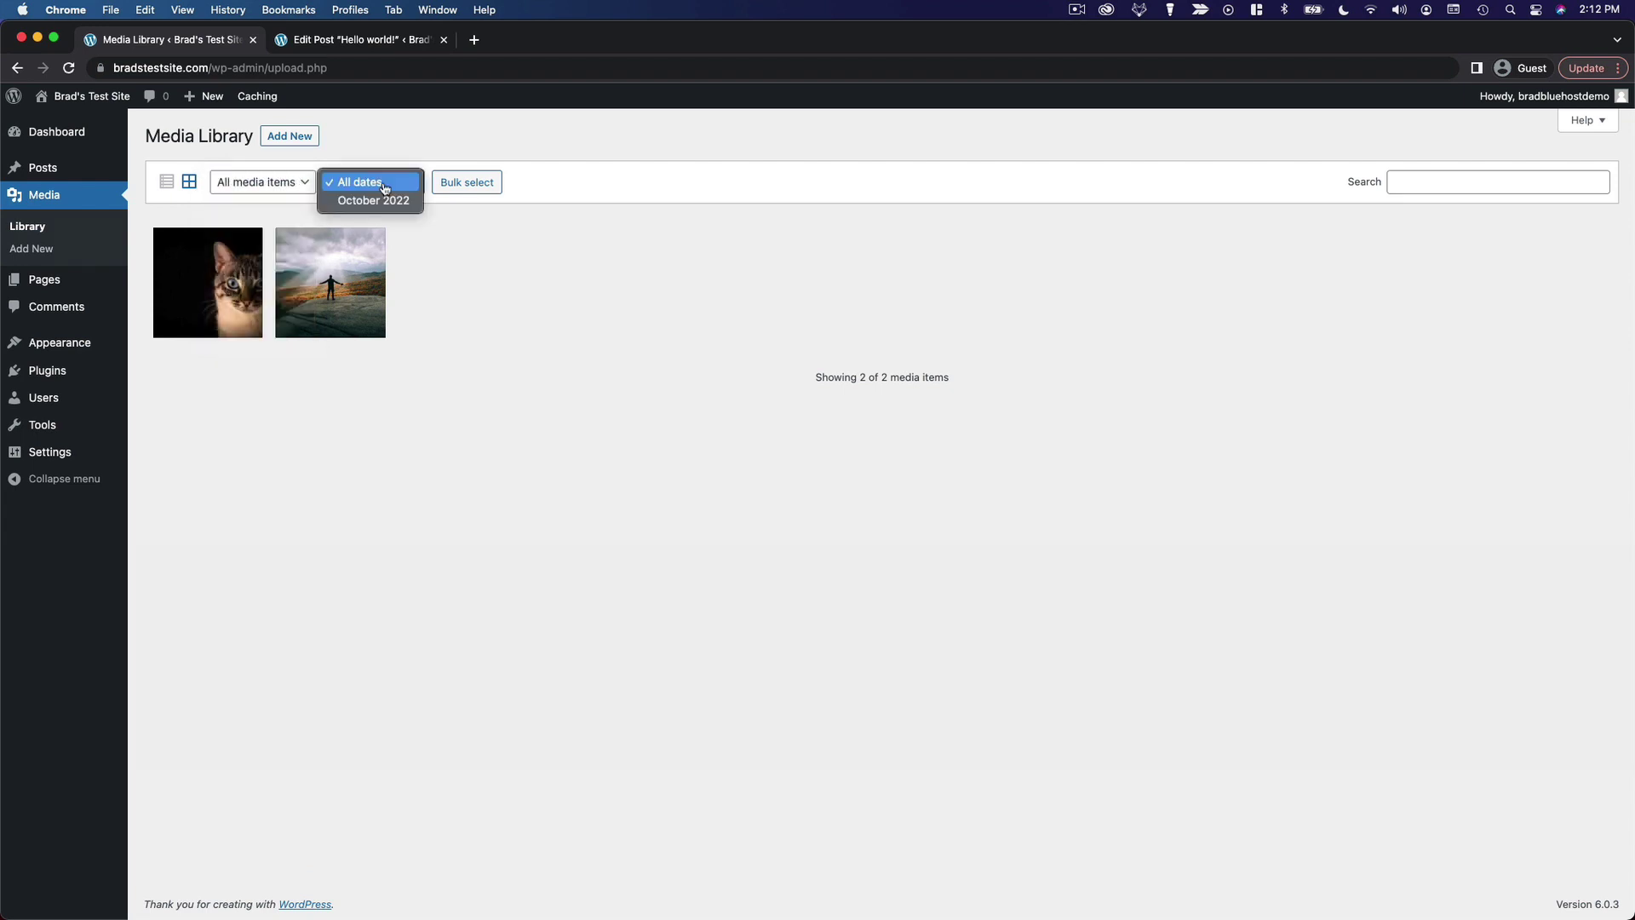
click(428, 232)
click(166, 181)
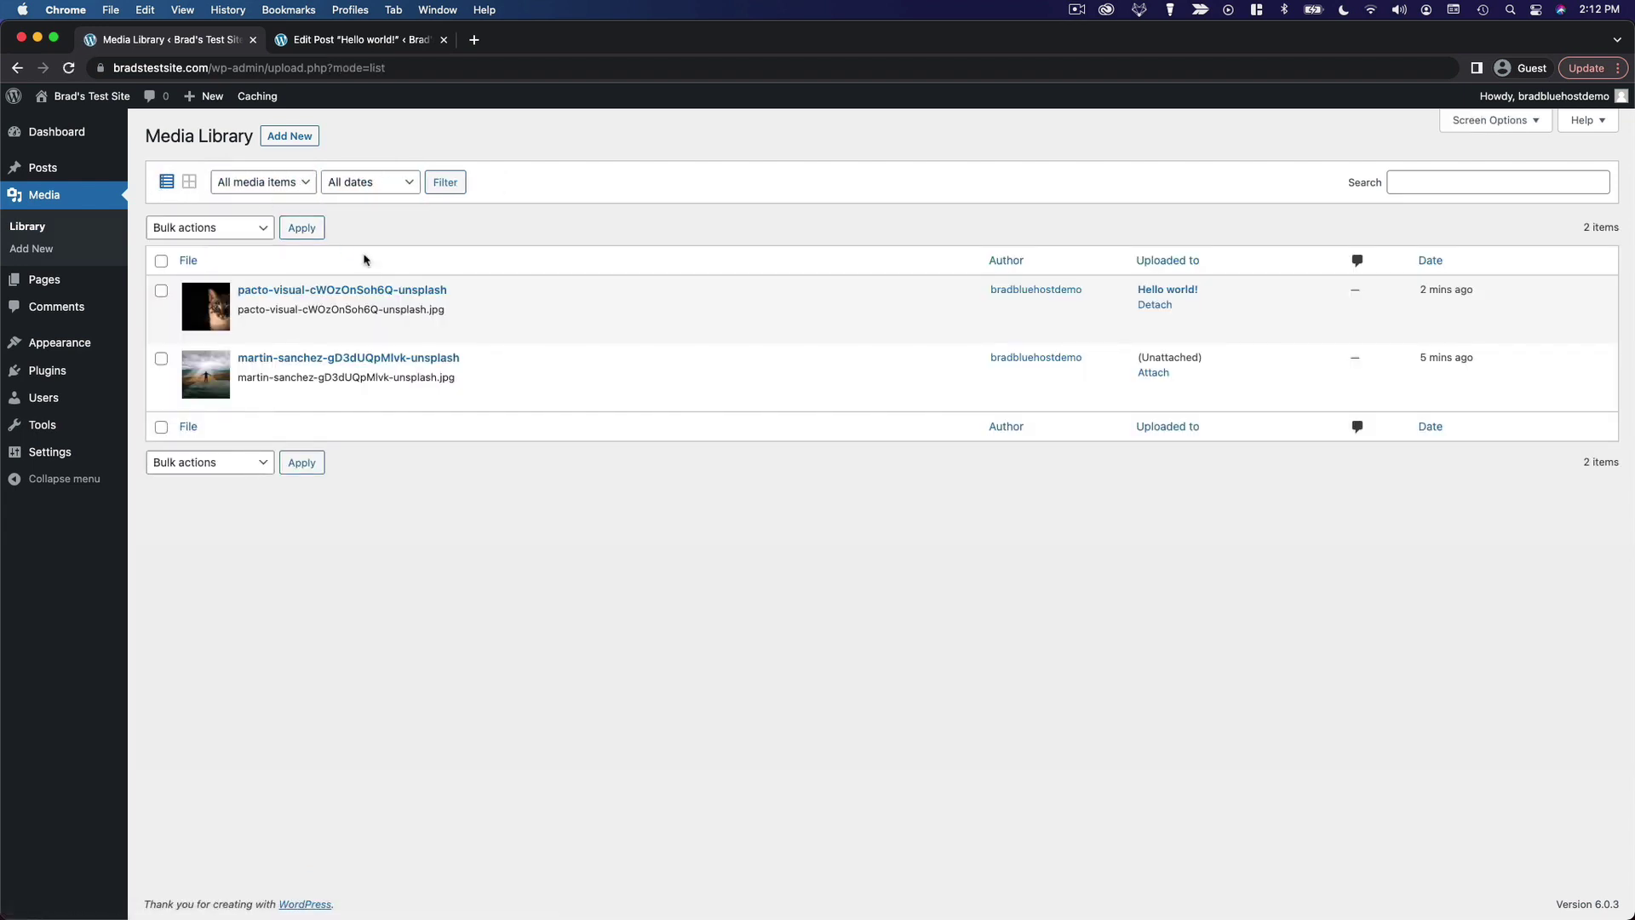
click(189, 183)
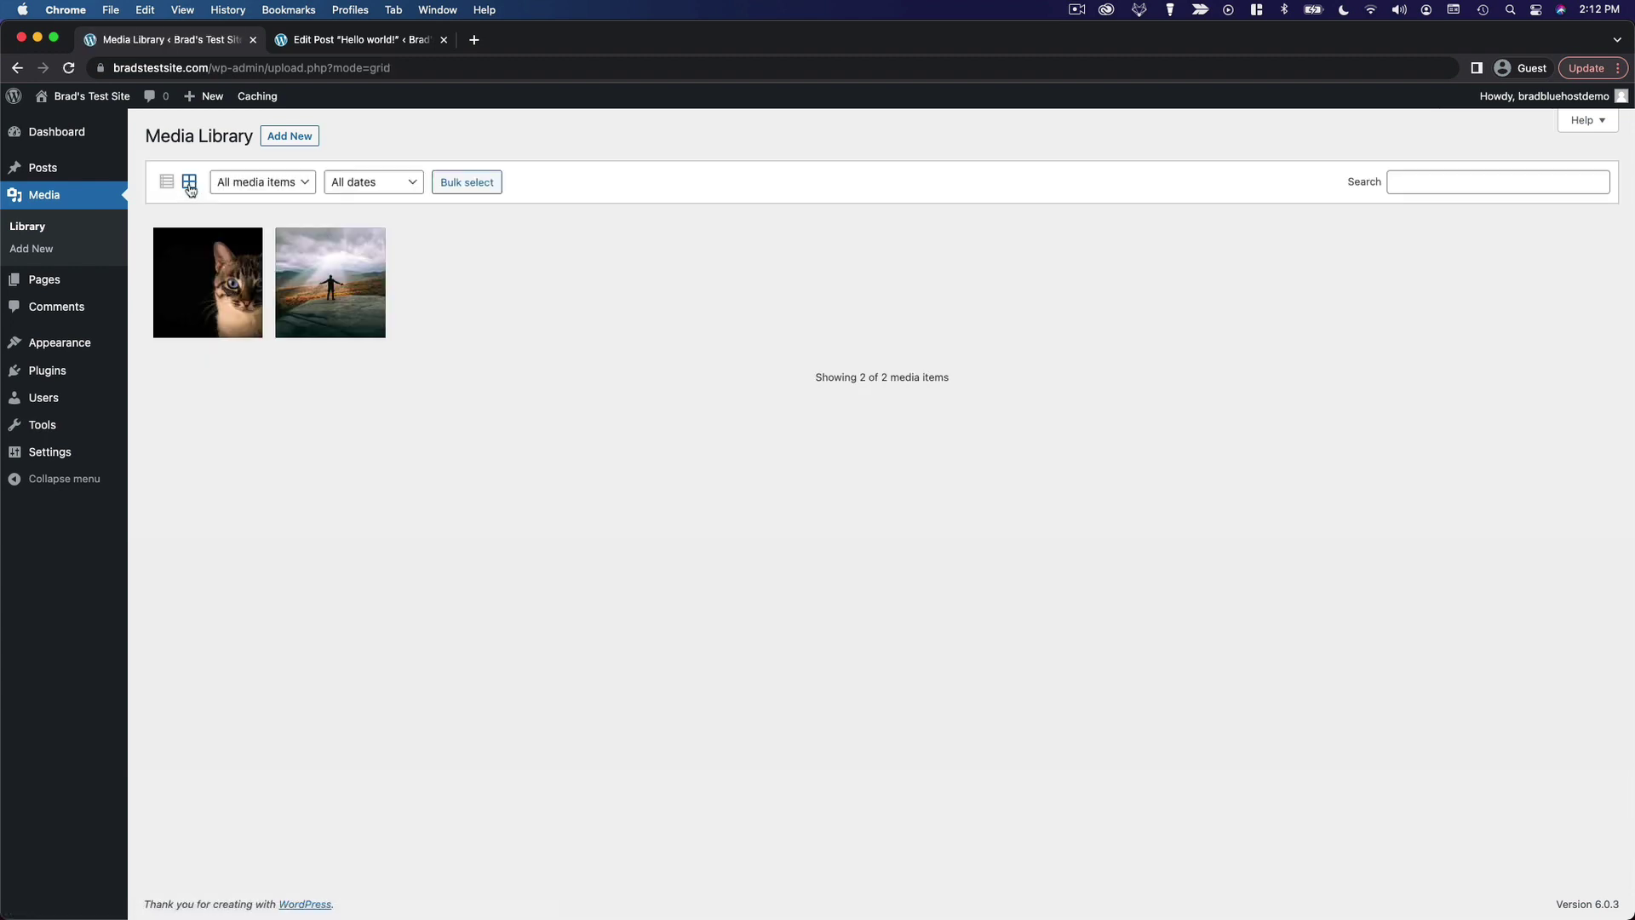